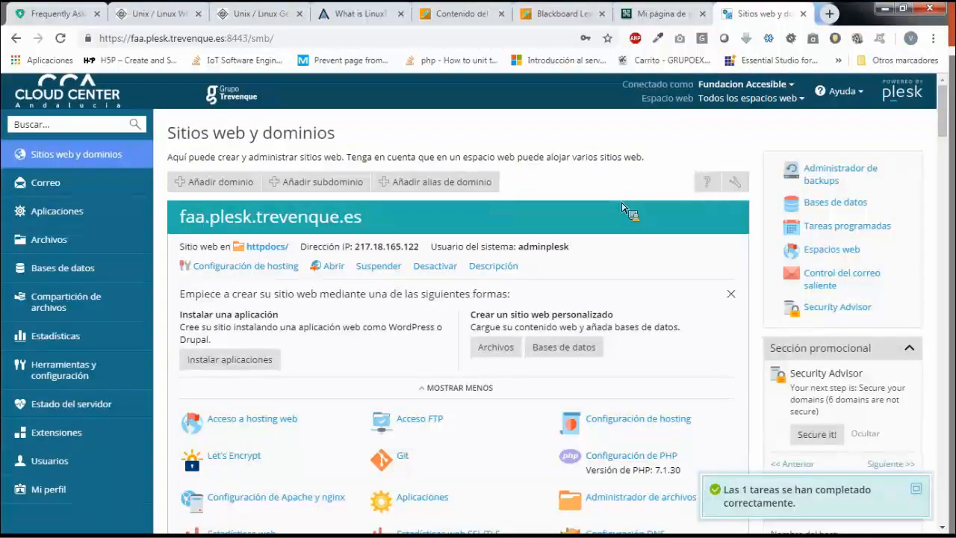
# Review the hosted domains faa.plesk.trevenque.es, lseformacion.com, lsexpress.es and mundosigno.com with the management options offered for each.
pyautogui.scroll(-4, 627, 210)
pyautogui.scroll(-5, 627, 209)
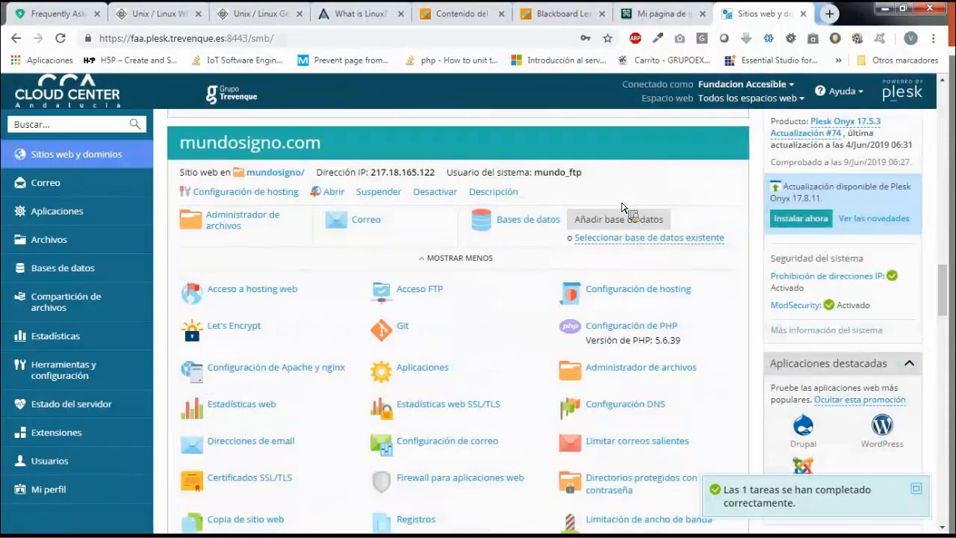
pyautogui.scroll(10, 623, 208)
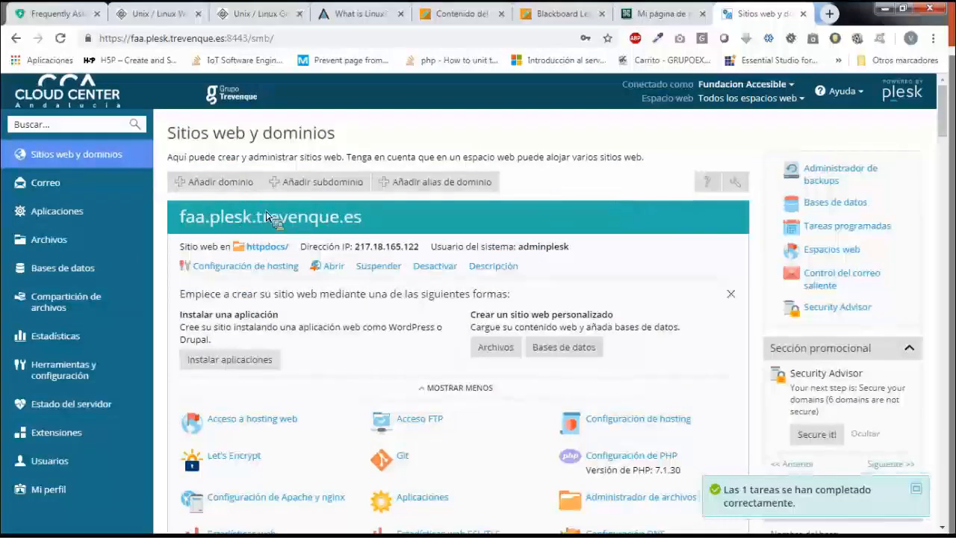
pyautogui.scroll(-8, 299, 224)
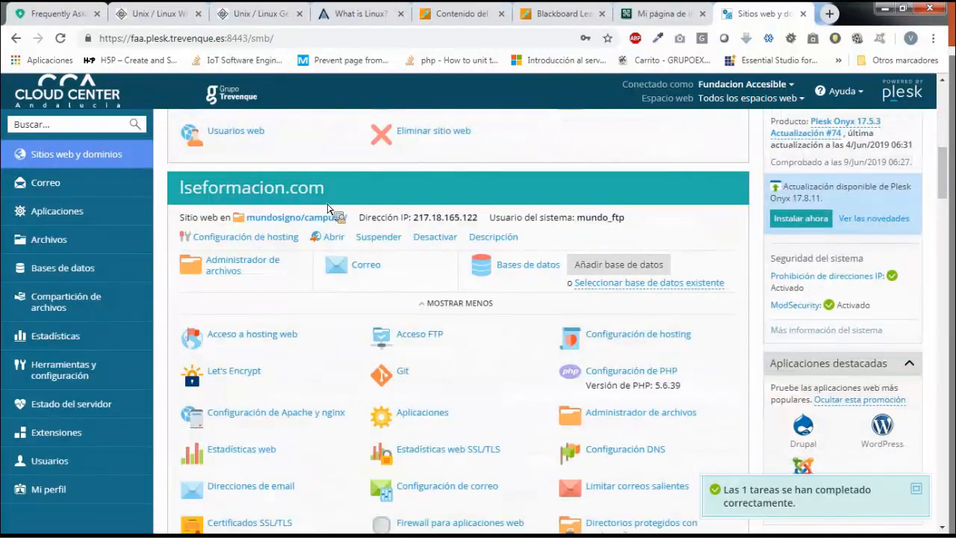
pyautogui.scroll(-2, 352, 216)
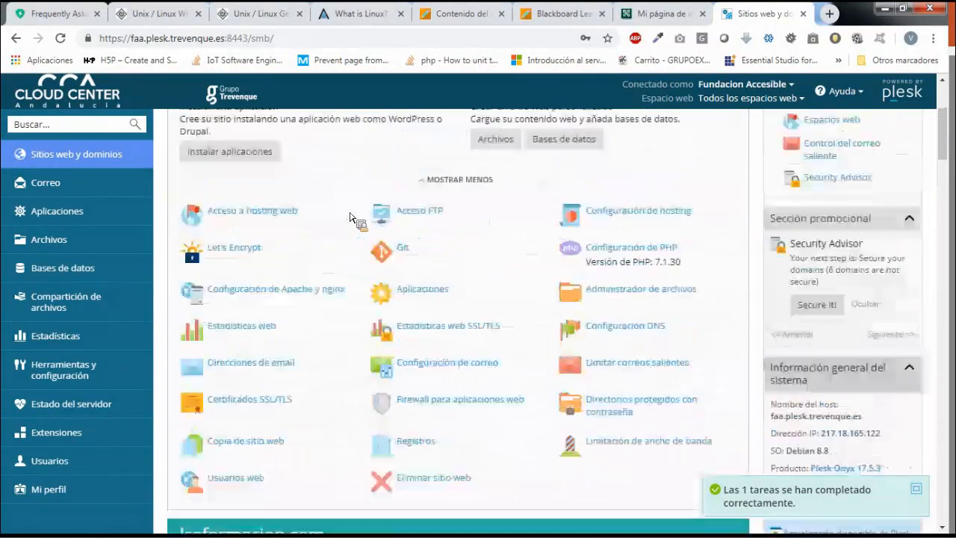
pyautogui.scroll(2, 353, 217)
pyautogui.scroll(-2, 352, 214)
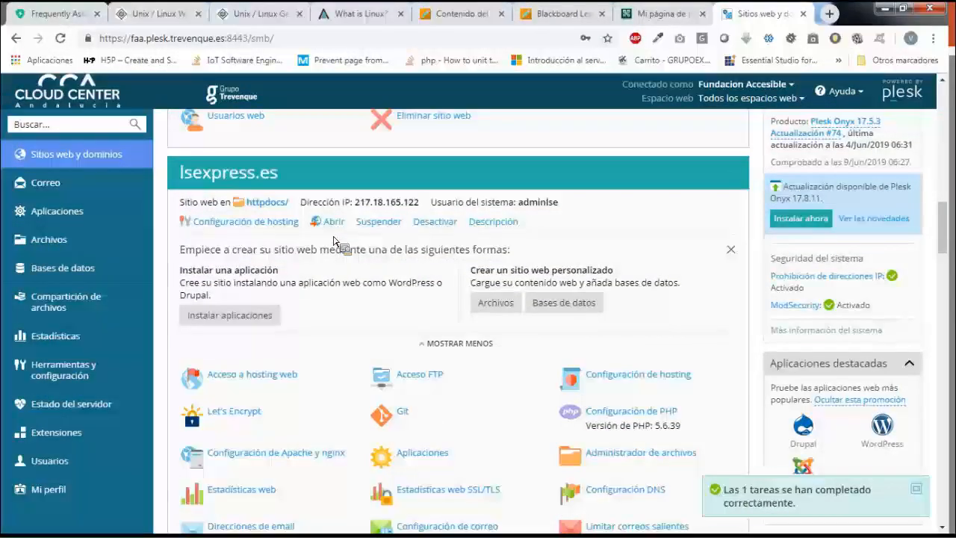
pyautogui.scroll(8, 334, 240)
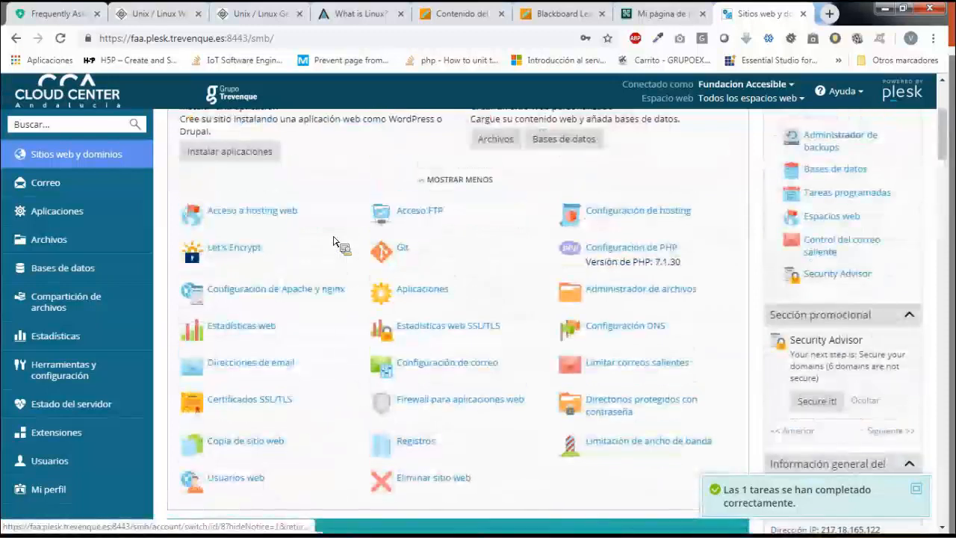
pyautogui.scroll(-7, 389, 269)
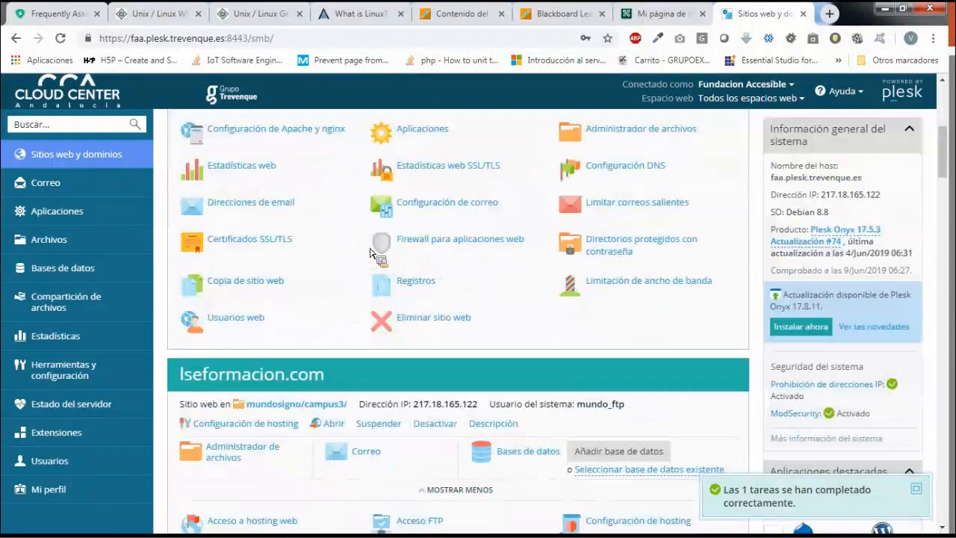
pyautogui.scroll(-6, 416, 295)
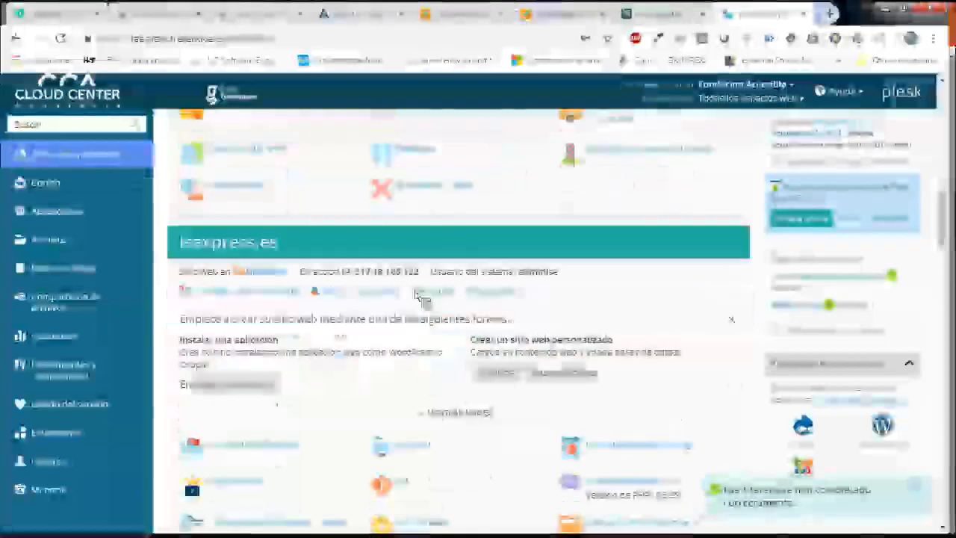
pyautogui.scroll(5, 415, 295)
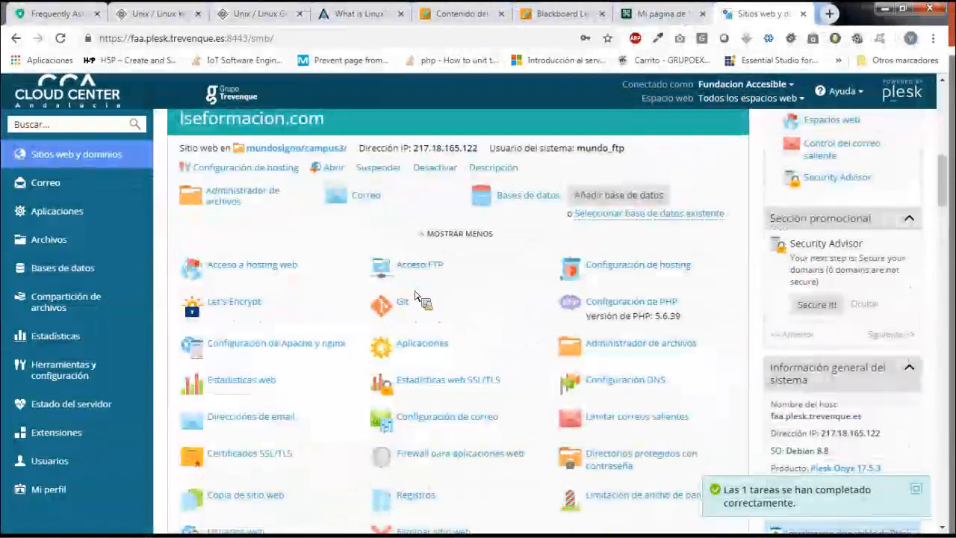
pyautogui.scroll(-3, 415, 295)
pyautogui.scroll(3, 415, 295)
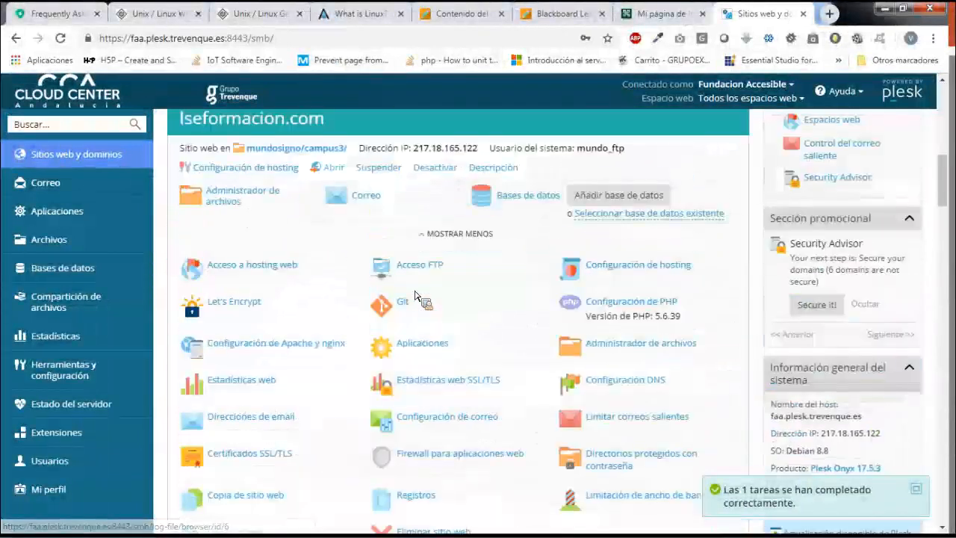
pyautogui.scroll(-1, 415, 295)
pyautogui.scroll(-3, 416, 295)
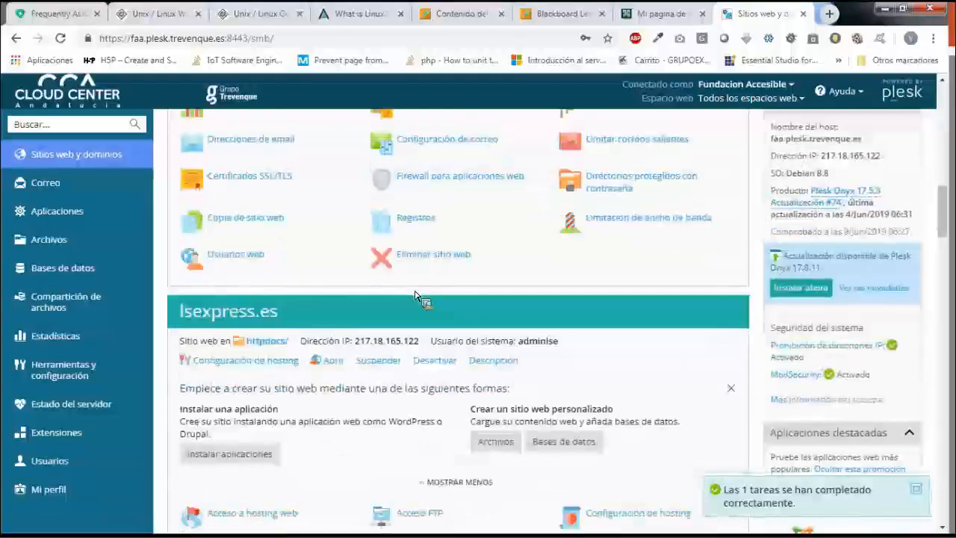
pyautogui.scroll(5, 415, 295)
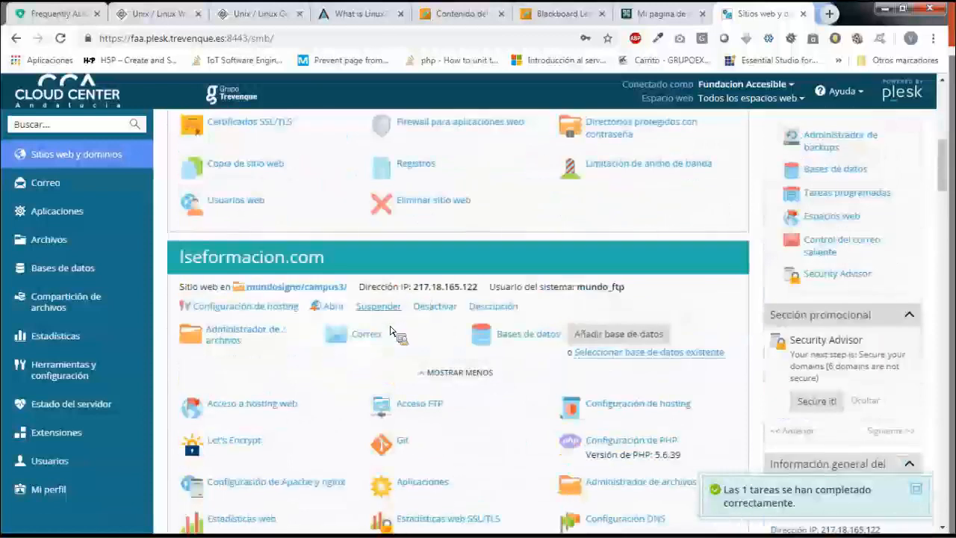
pyautogui.scroll(-1, 390, 329)
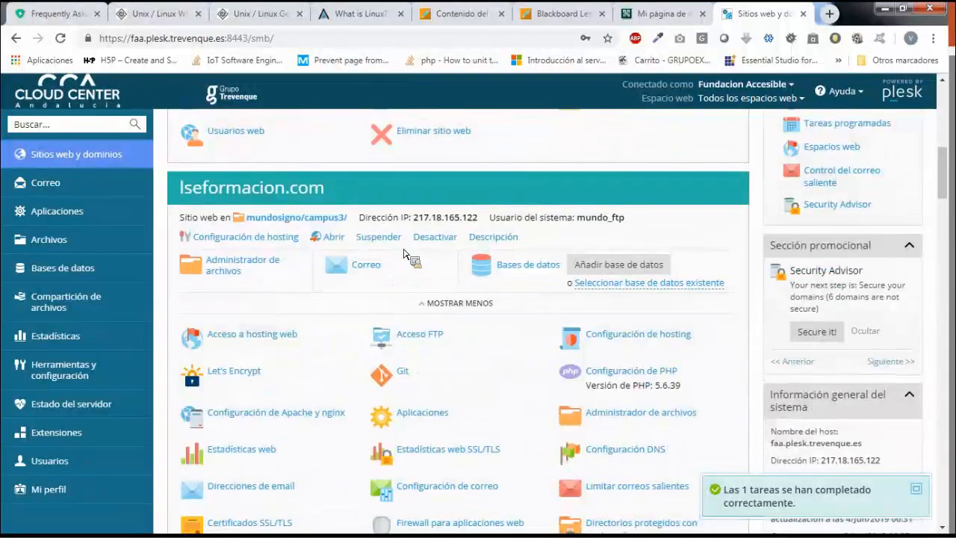
pyautogui.scroll(-5, 403, 254)
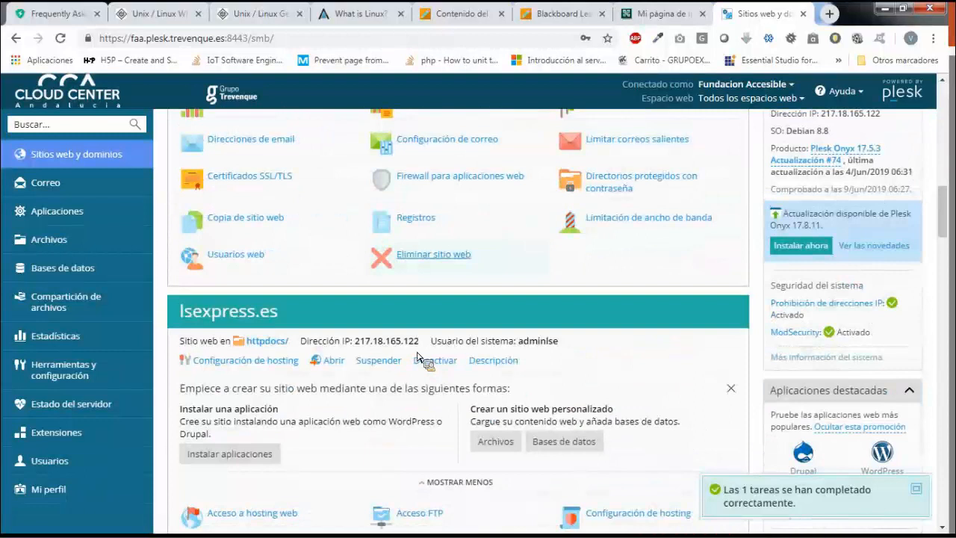
pyautogui.scroll(-7, 415, 353)
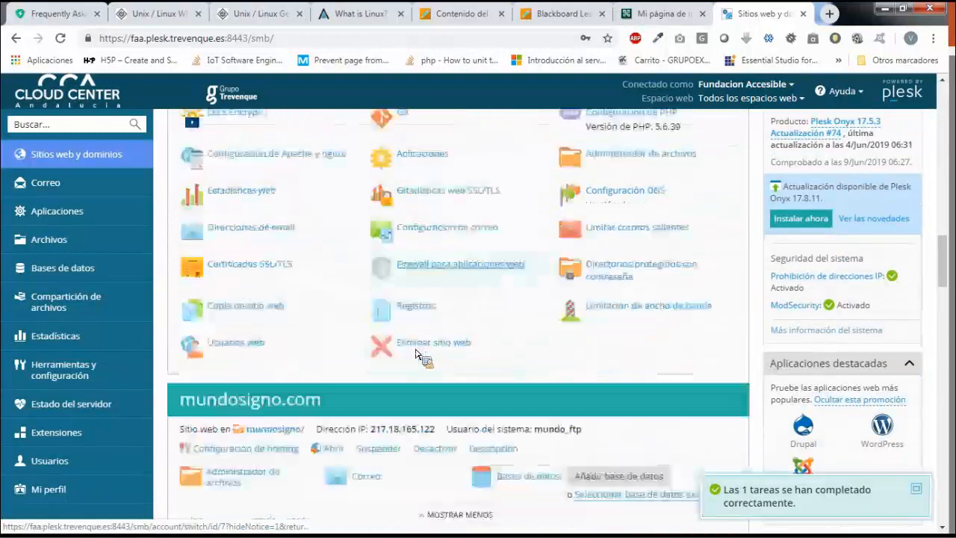
pyautogui.scroll(2, 415, 353)
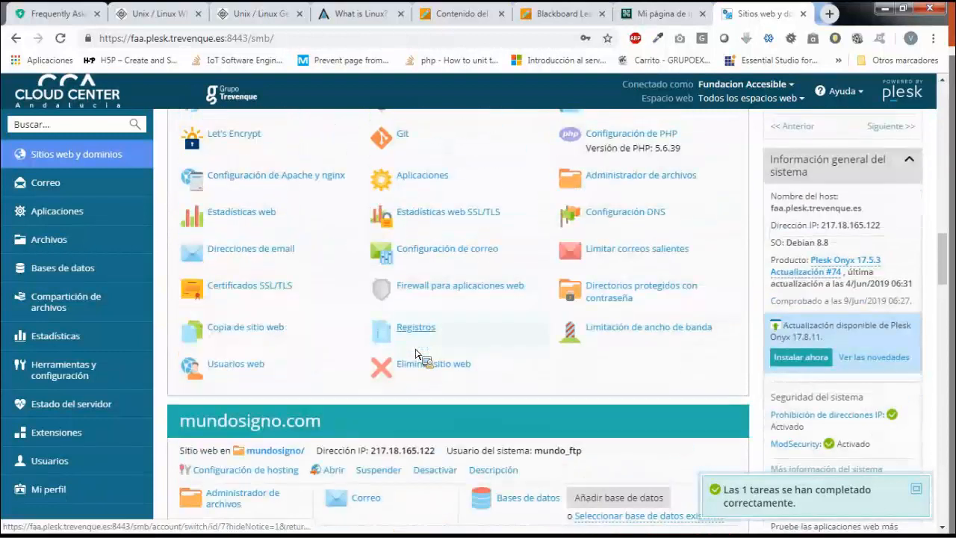
pyautogui.scroll(-2, 415, 354)
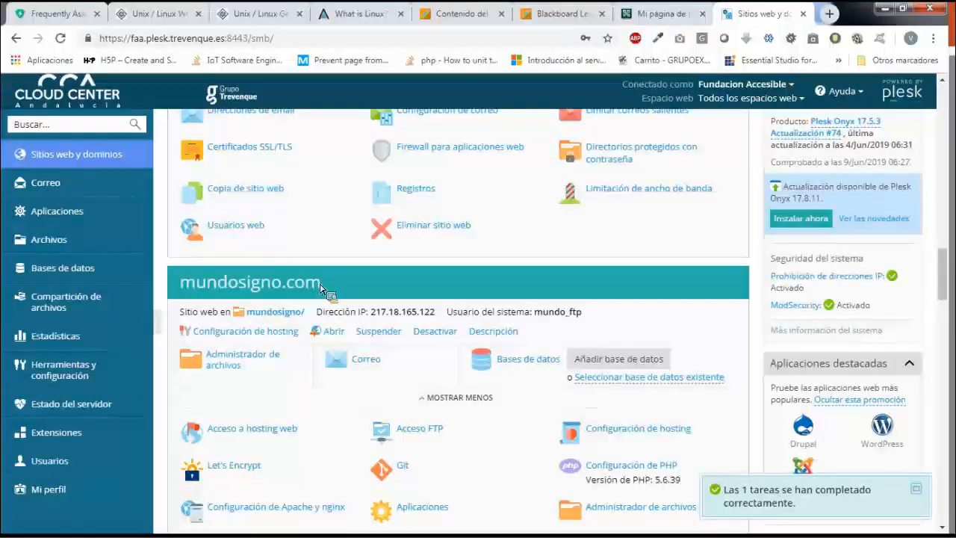
# Review the mundosigno.com subdomains lse, mahara, old and redandaluza.lse, along with their folders and options.
pyautogui.scroll(-7, 304, 292)
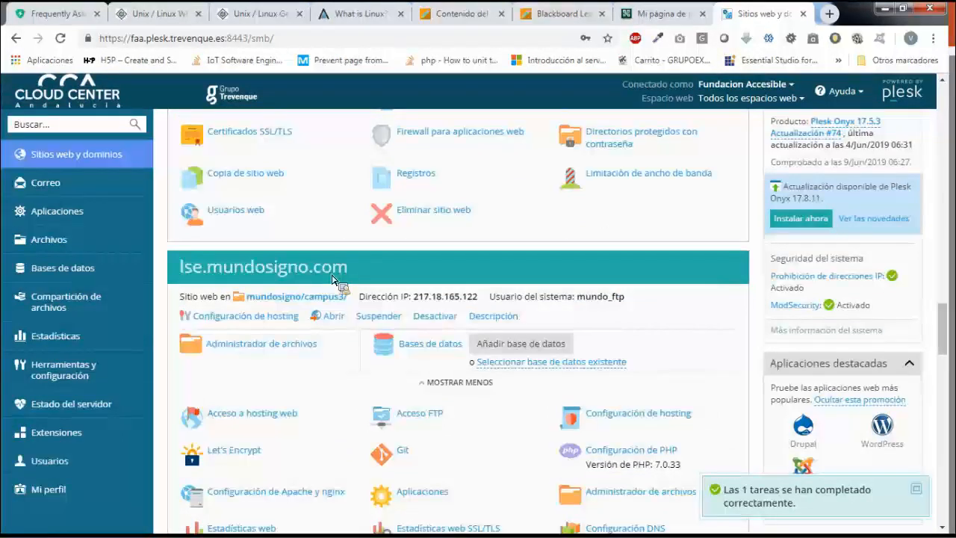
pyautogui.scroll(-4, 332, 280)
pyautogui.scroll(-2, 332, 280)
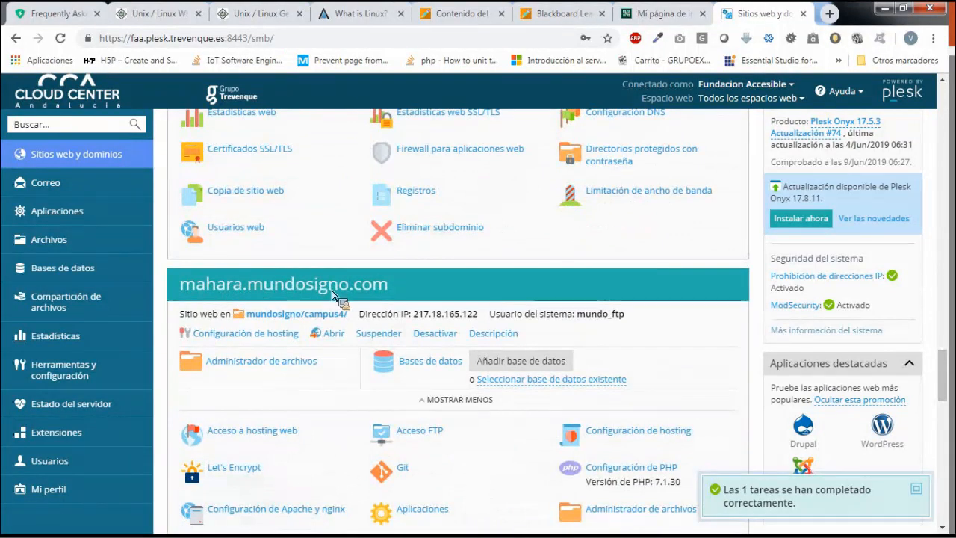
pyautogui.scroll(-4, 333, 296)
pyautogui.scroll(-2, 335, 298)
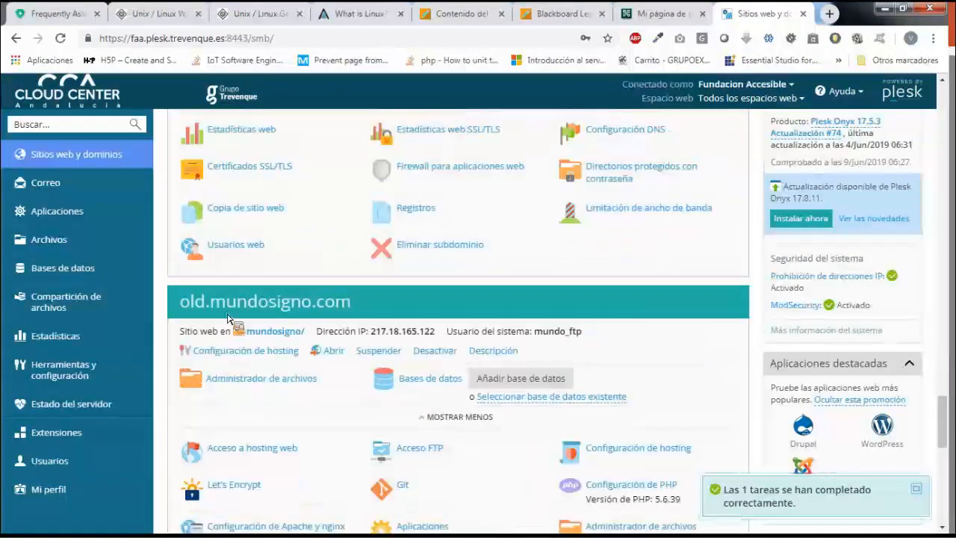
pyautogui.scroll(-5, 261, 324)
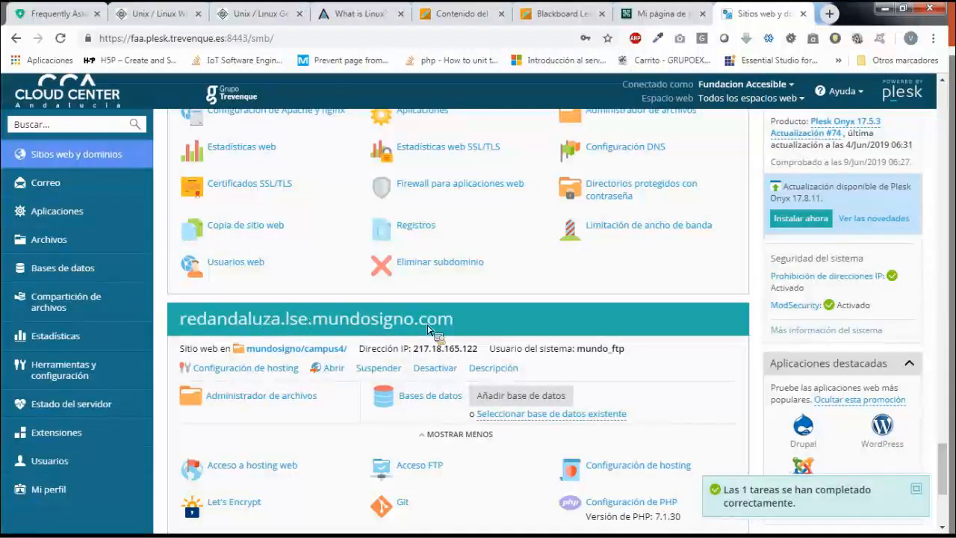
pyautogui.scroll(-3, 429, 329)
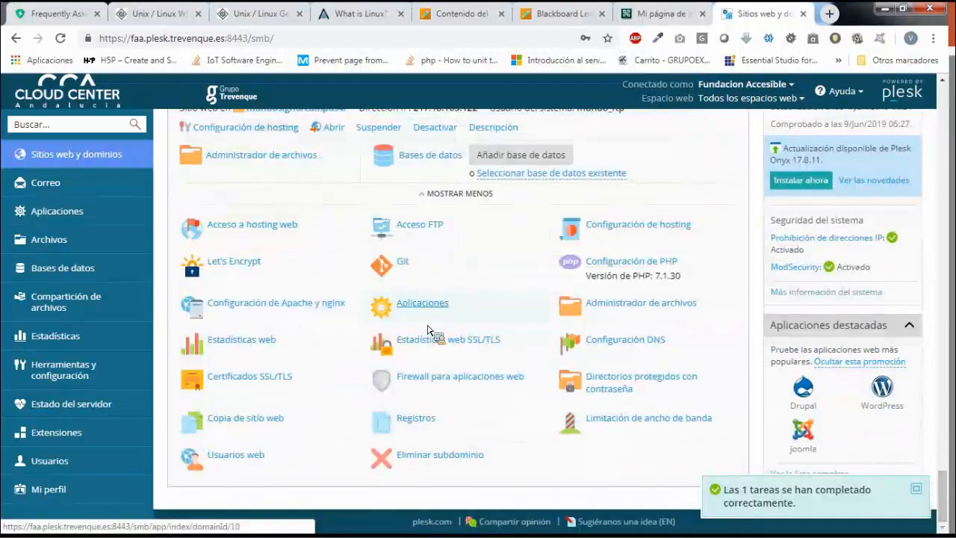
pyautogui.scroll(1, 429, 329)
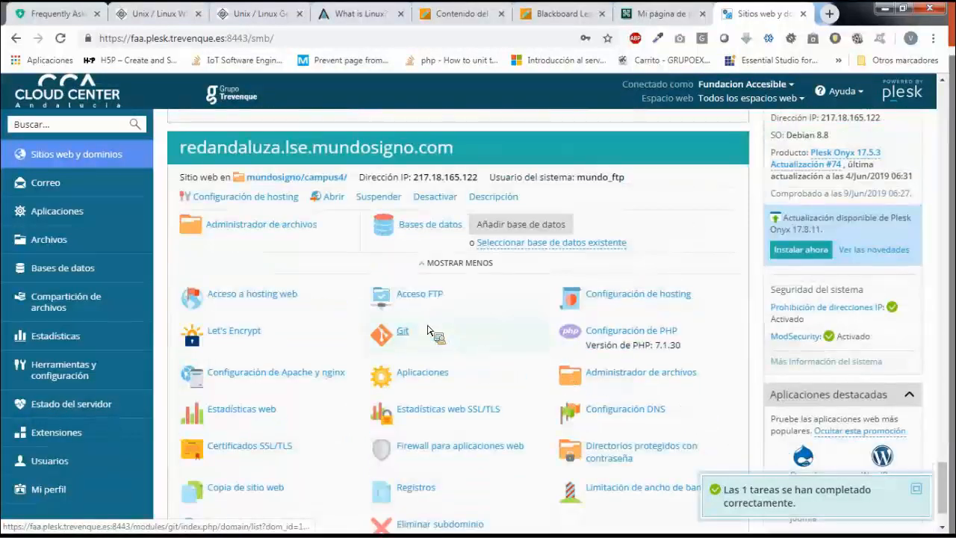
pyautogui.scroll(-3, 429, 329)
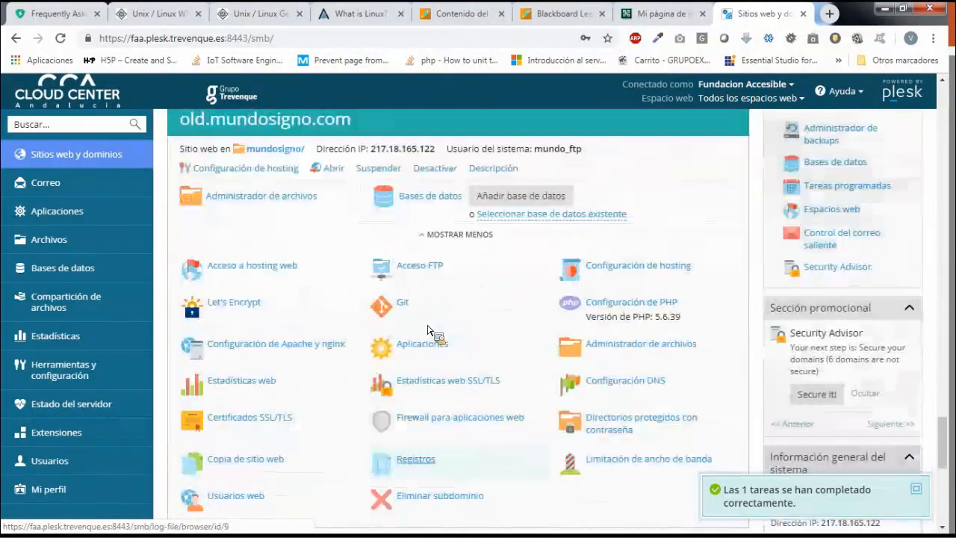
pyautogui.scroll(-3, 430, 330)
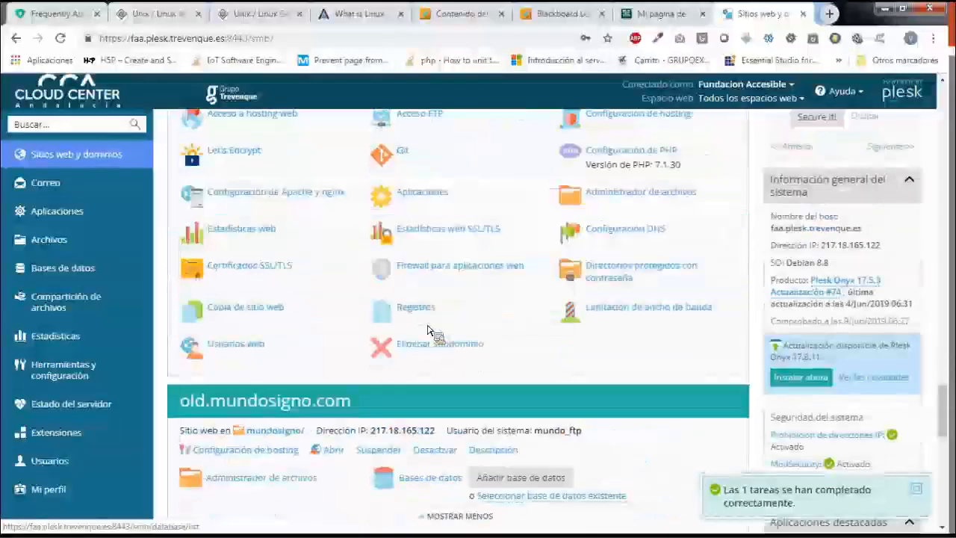
pyautogui.scroll(-3, 429, 329)
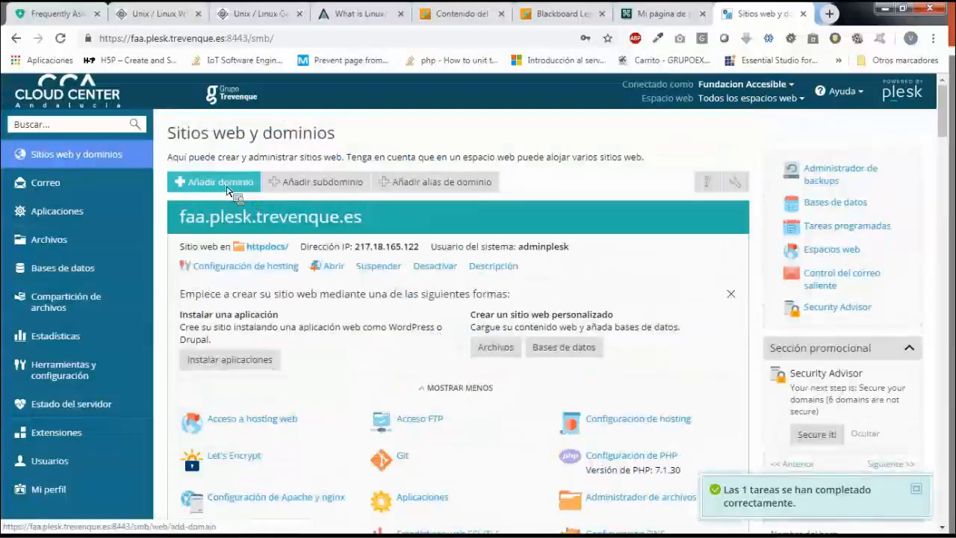
# Create a subdomain named prueba under mundosigno.com with the suggested document root.
pyautogui.click(341, 189)
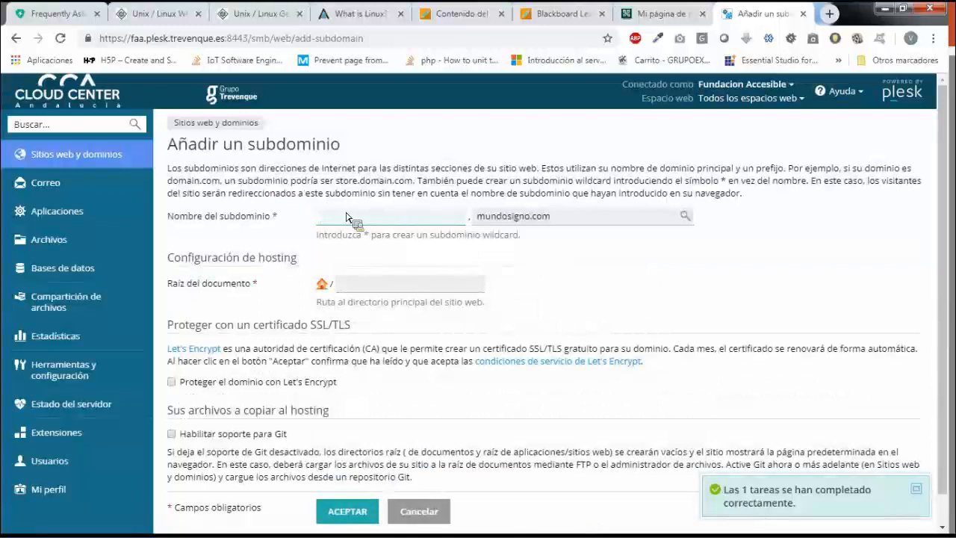
pyautogui.write('rueba')
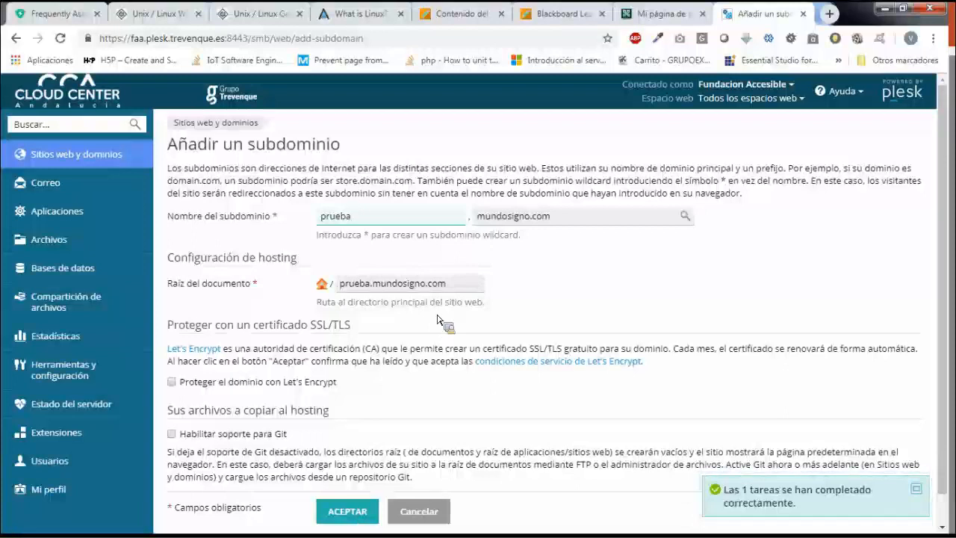
pyautogui.scroll(-1, 429, 317)
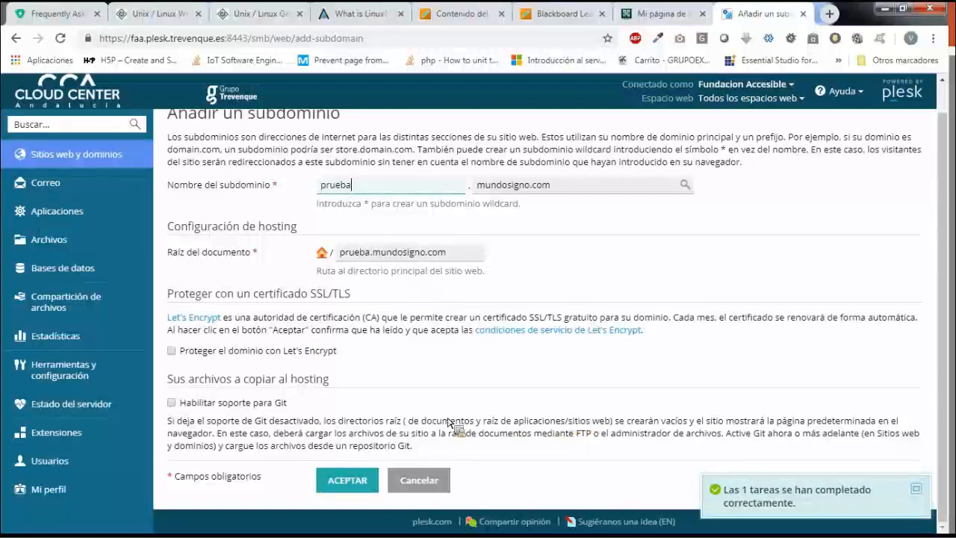
pyautogui.click(363, 490)
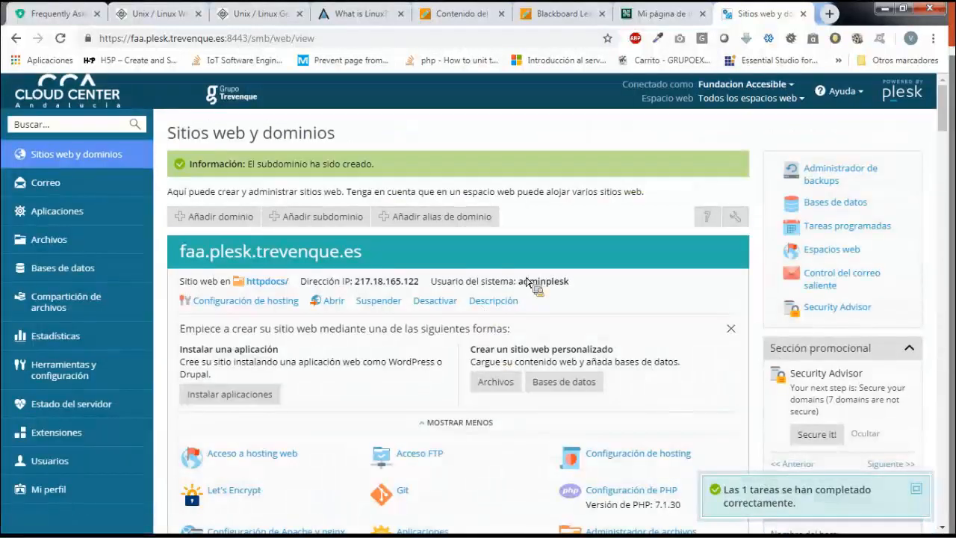
# Open the hosting settings of prueba.mundosigno.com and examine the available PHP versions and the FastCGI and FPM handler options.
pyautogui.scroll(-20, 527, 282)
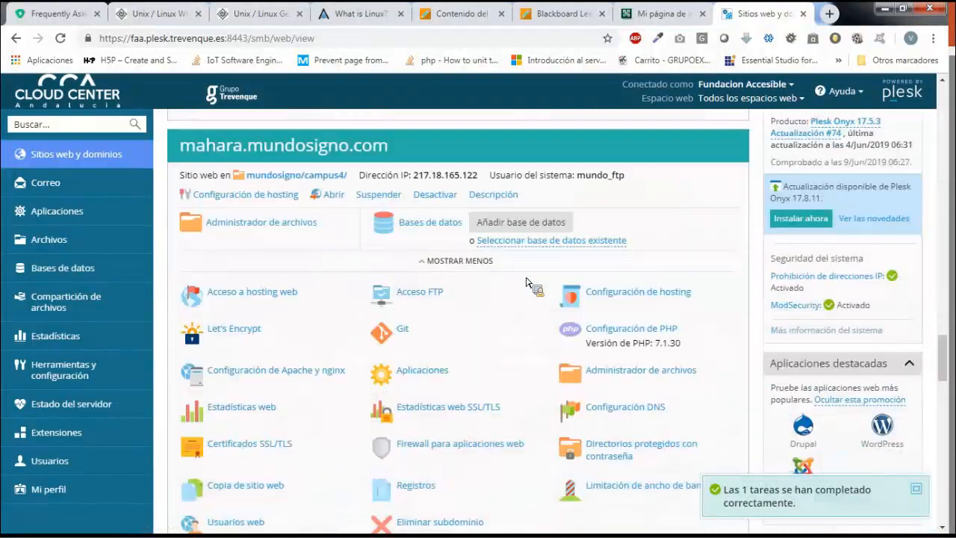
pyautogui.scroll(-8, 526, 283)
pyautogui.scroll(3, 526, 283)
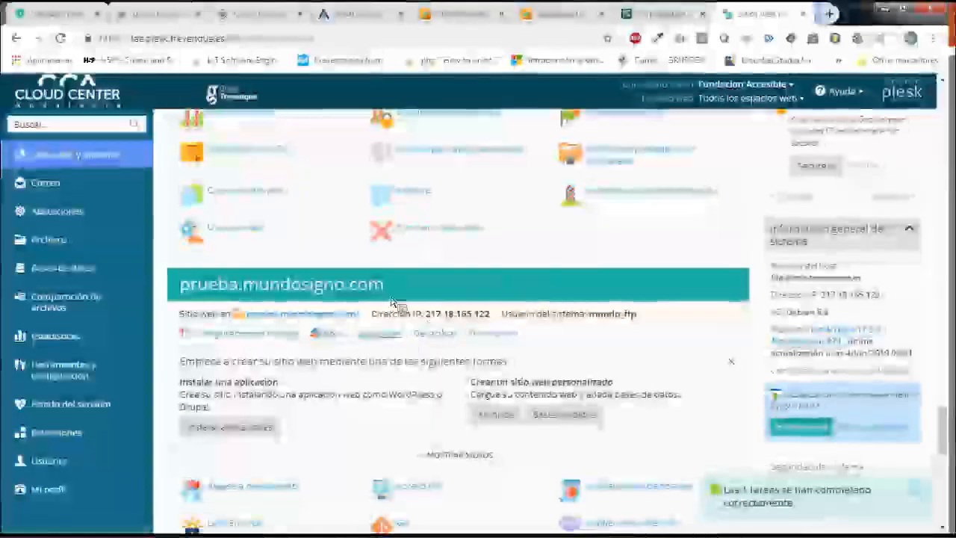
pyautogui.click(268, 336)
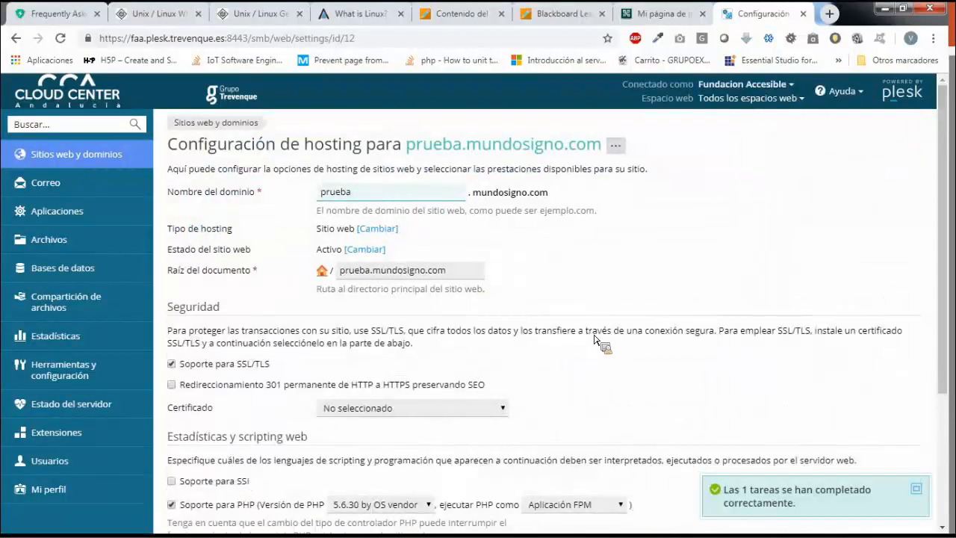
pyautogui.scroll(-3, 618, 406)
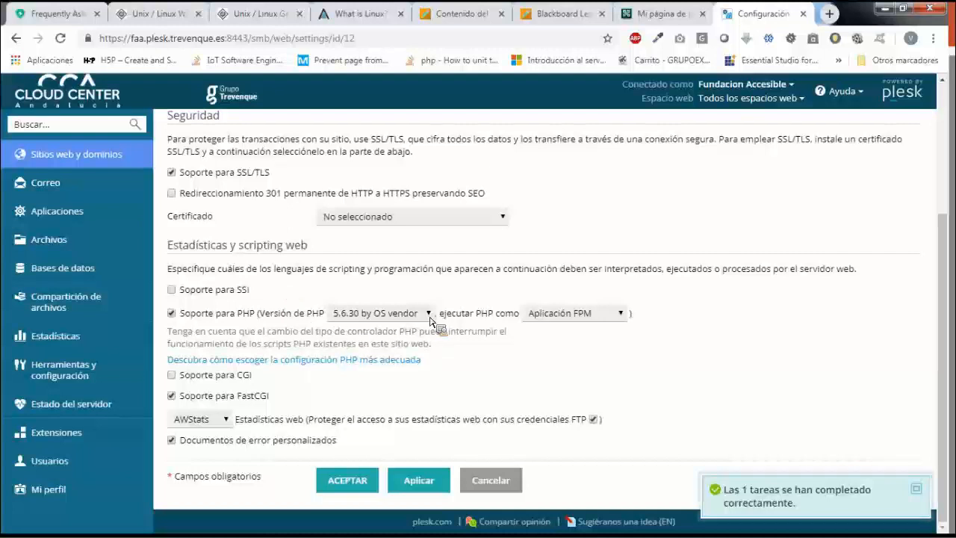
pyautogui.click(429, 318)
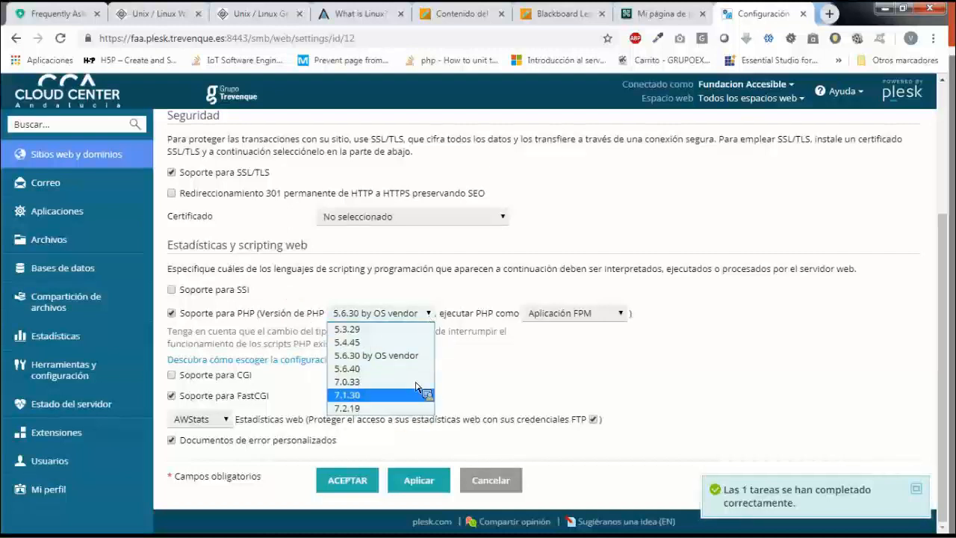
pyautogui.click(484, 317)
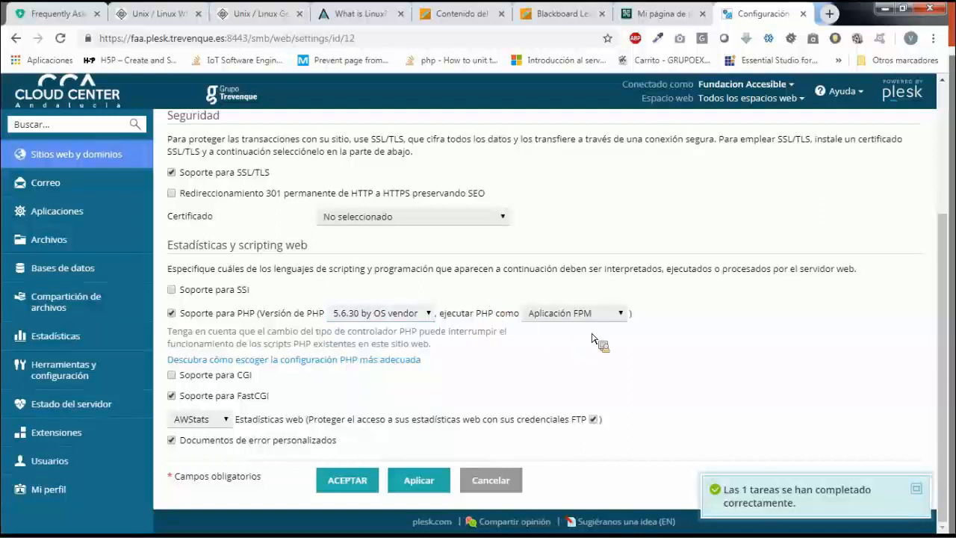
pyautogui.click(620, 315)
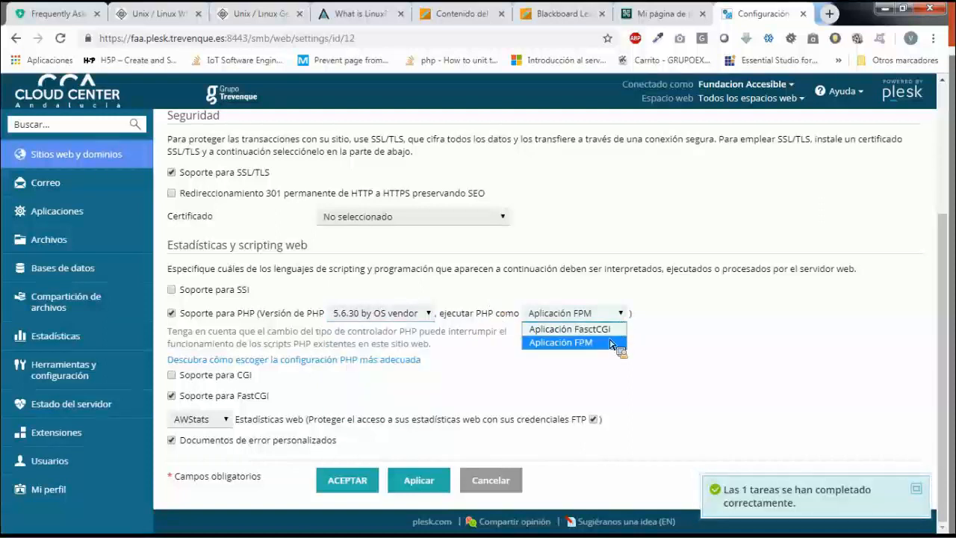
pyautogui.click(760, 353)
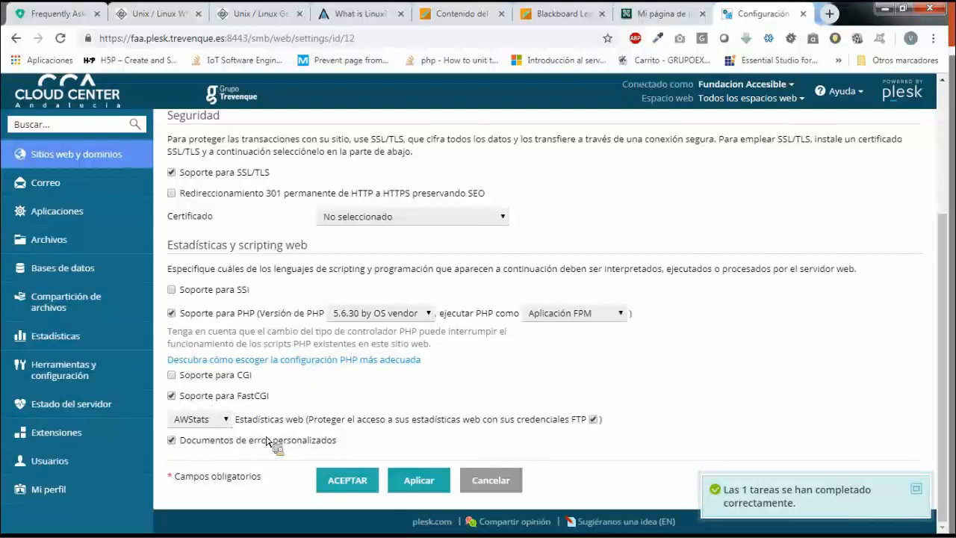
# Examine the web statistics options Ninguno, Webalizer and AWStats, and leave the hosting settings without saving.
pyautogui.click(226, 419)
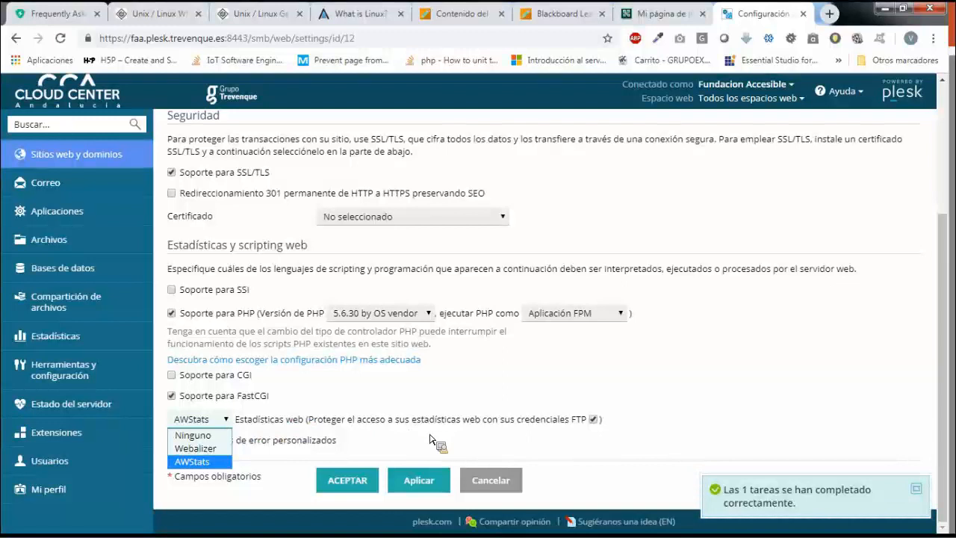
pyautogui.click(455, 422)
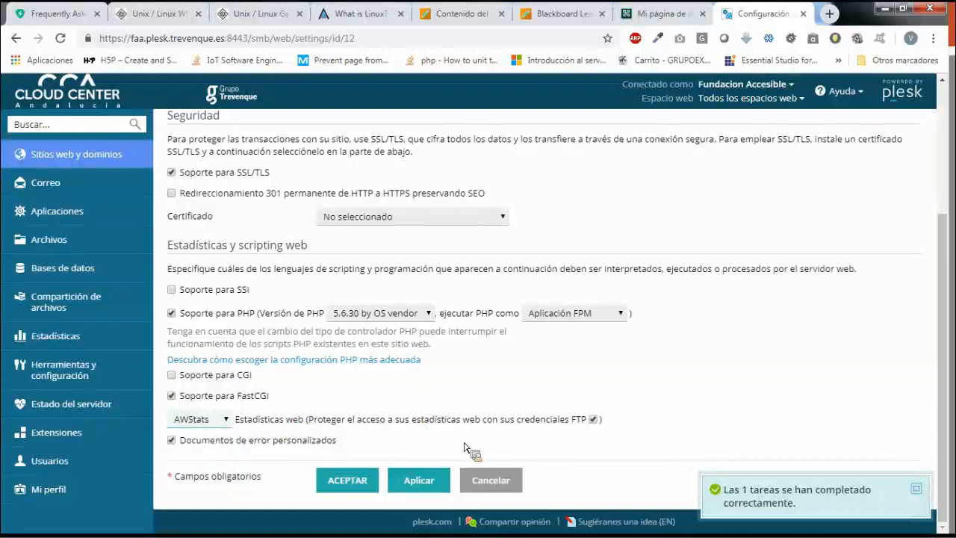
pyautogui.click(486, 482)
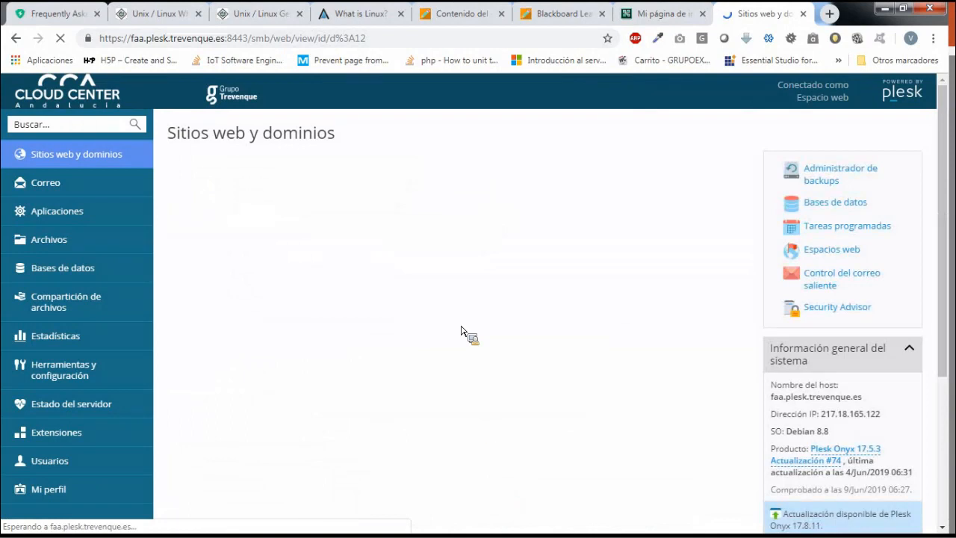
# Look through the list of domains and subdomains to locate prueba.mundosigno.com and its management options.
pyautogui.scroll(-4, 418, 317)
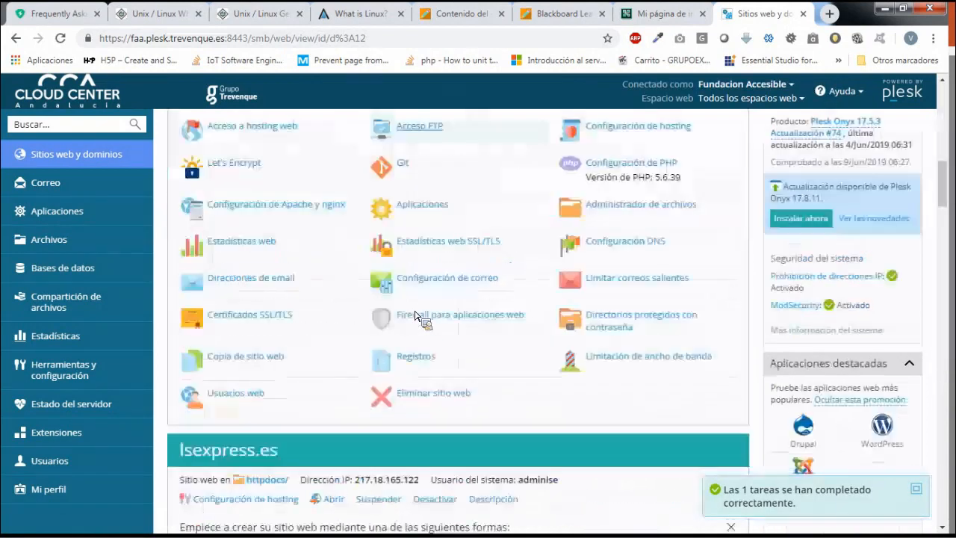
pyautogui.scroll(-10, 416, 316)
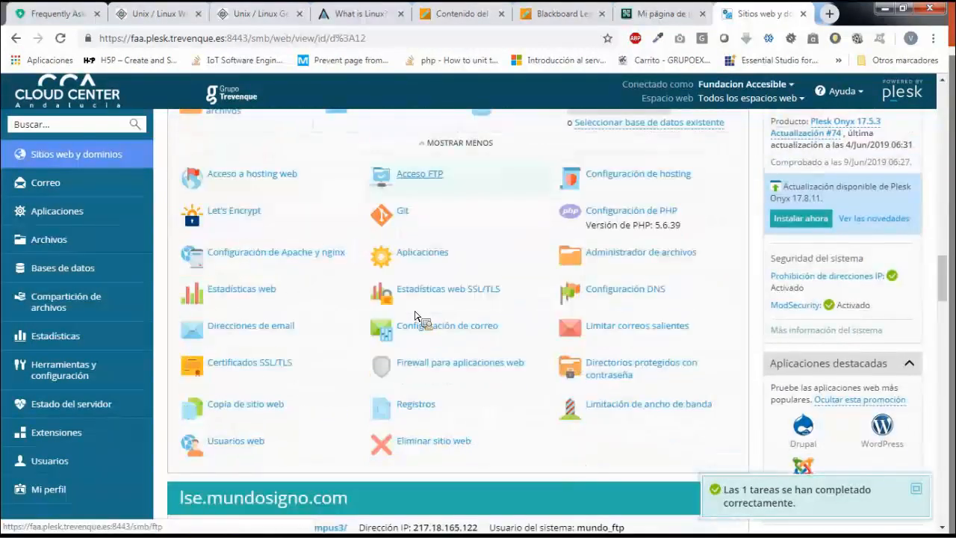
pyautogui.scroll(-8, 415, 316)
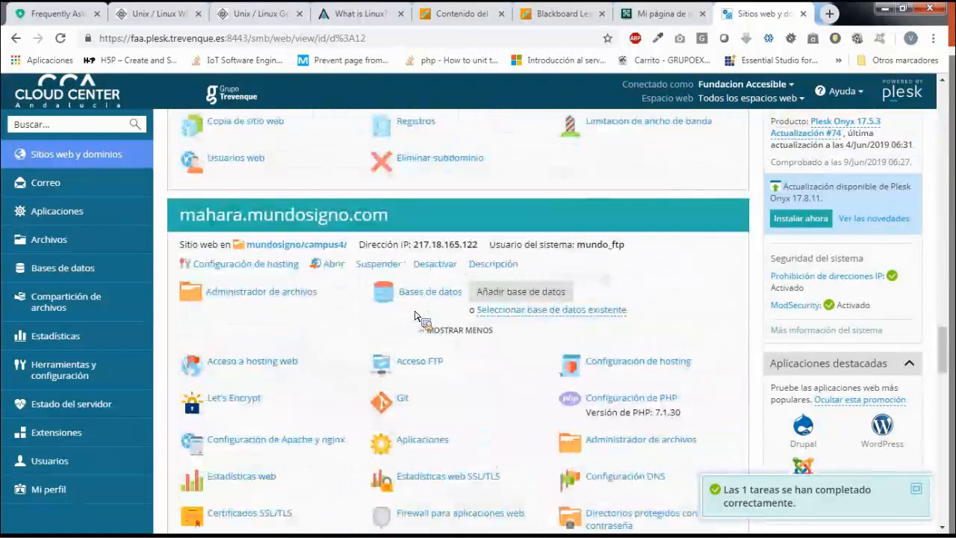
pyautogui.scroll(-7, 415, 316)
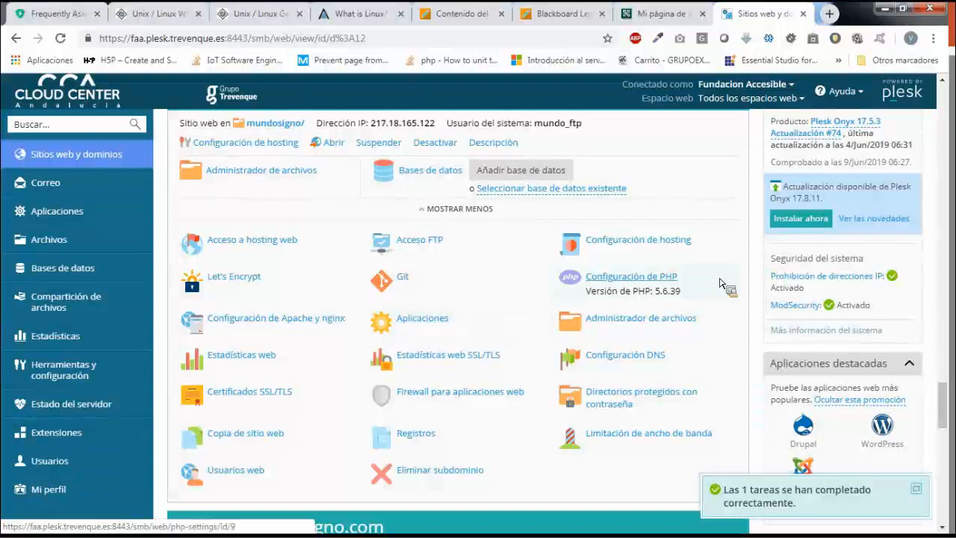
pyautogui.scroll(-4, 720, 284)
pyautogui.scroll(1, 721, 283)
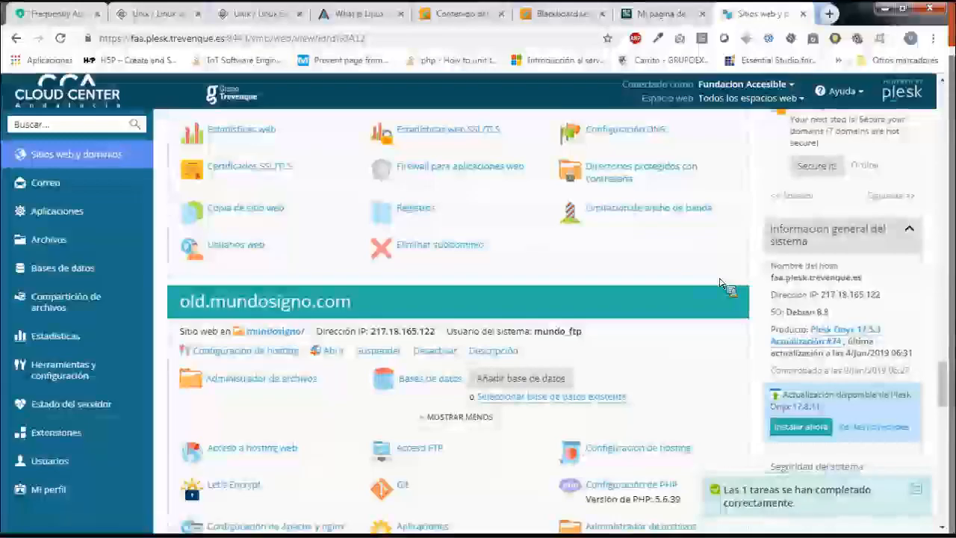
pyautogui.scroll(11, 580, 299)
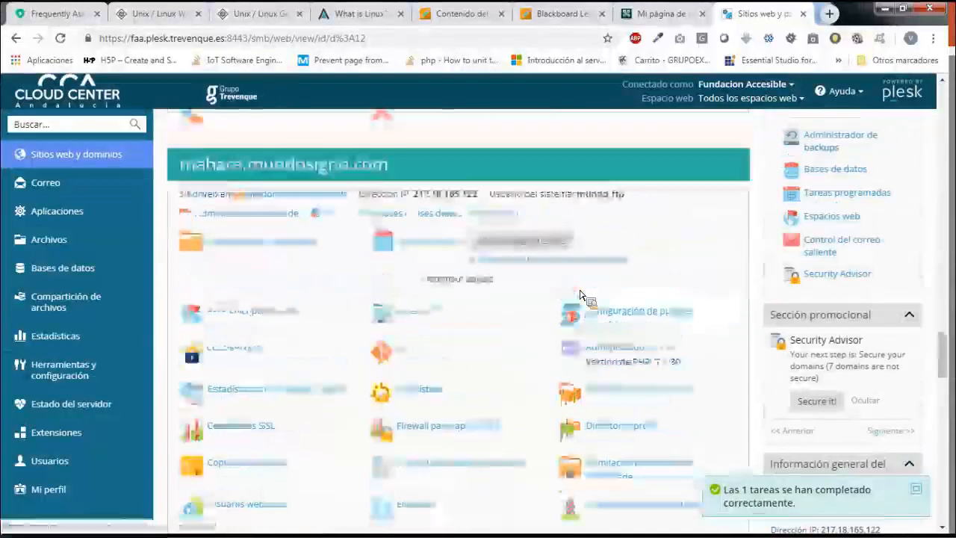
pyautogui.scroll(6, 580, 295)
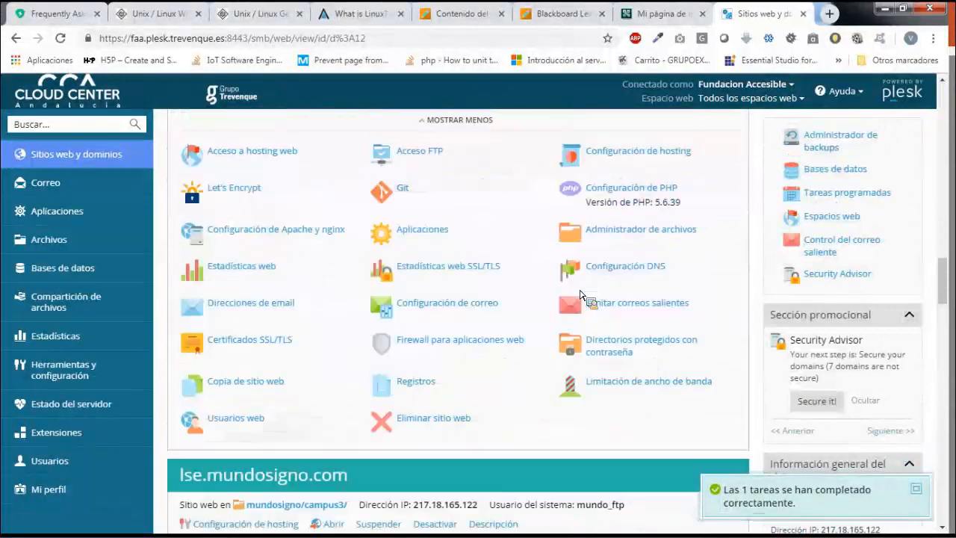
pyautogui.scroll(5, 580, 295)
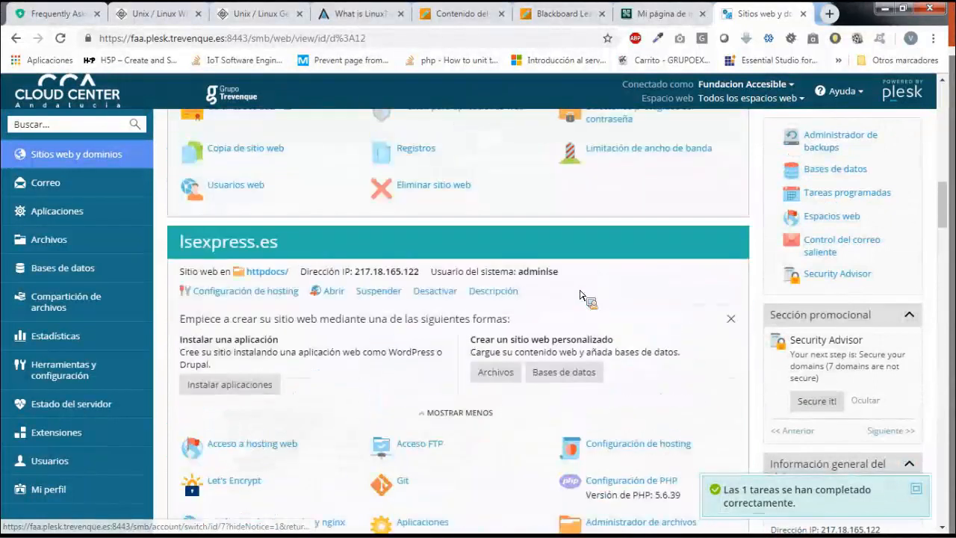
pyautogui.scroll(2, 580, 295)
pyautogui.scroll(-20, 580, 295)
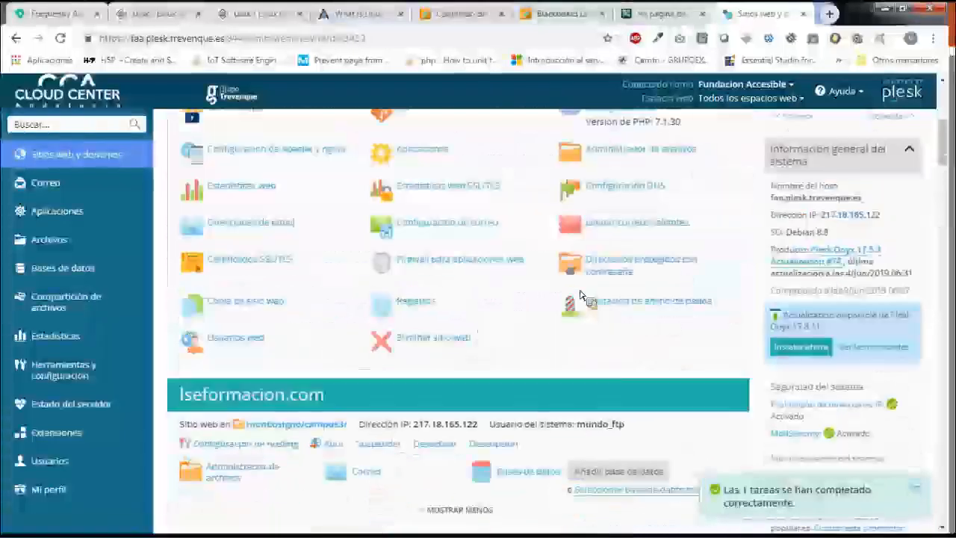
pyautogui.scroll(-10, 580, 295)
pyautogui.scroll(6, 580, 295)
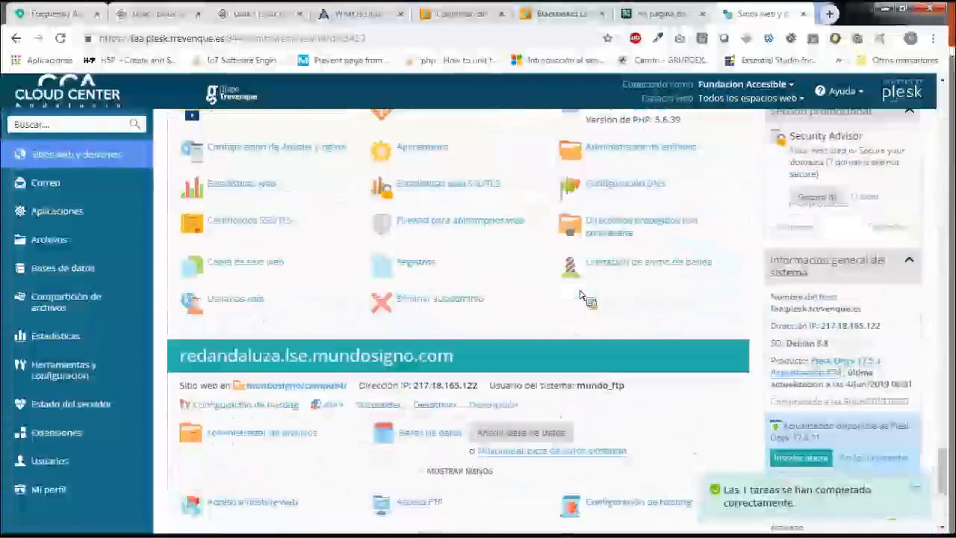
pyautogui.scroll(2, 580, 295)
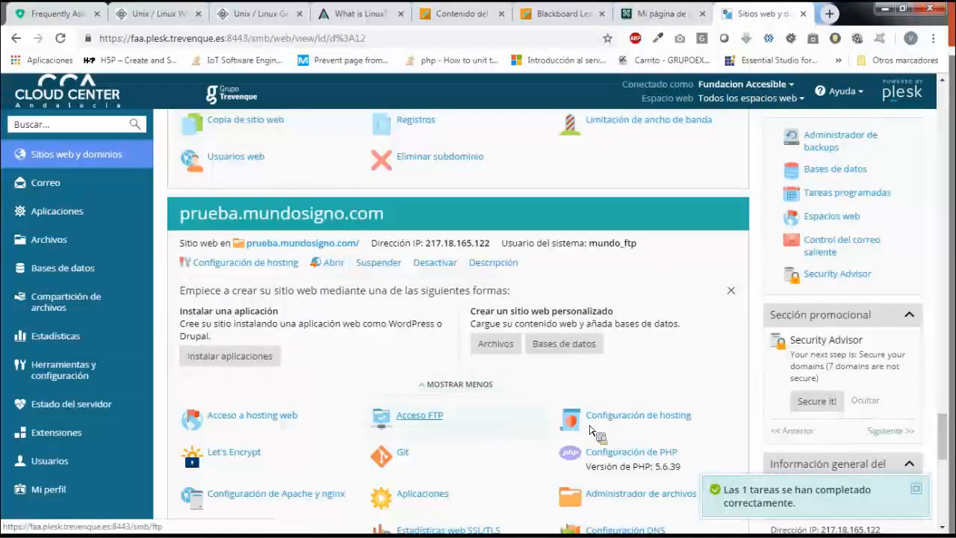
# View the file manager for prueba.mundosigno.com and return to the domain list.
pyautogui.scroll(-1, 590, 429)
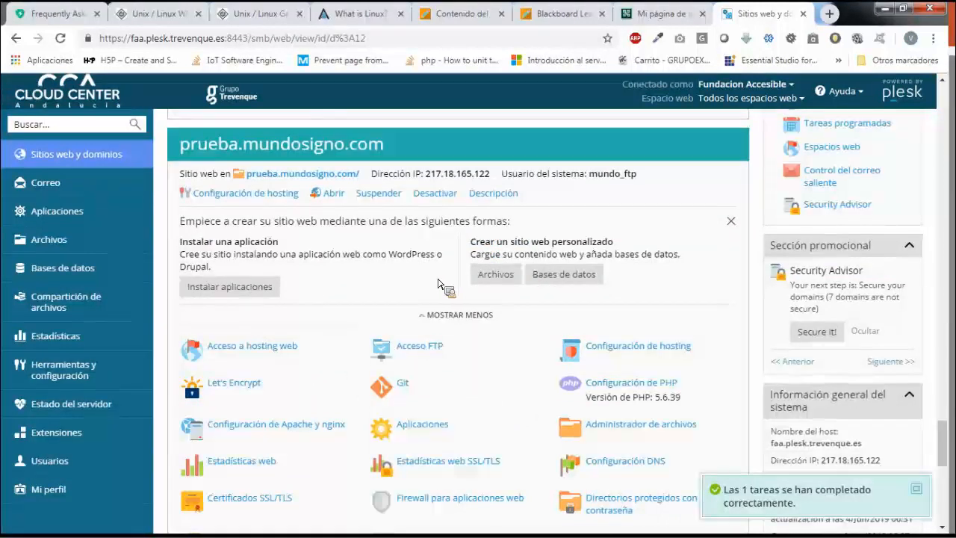
pyautogui.click(496, 276)
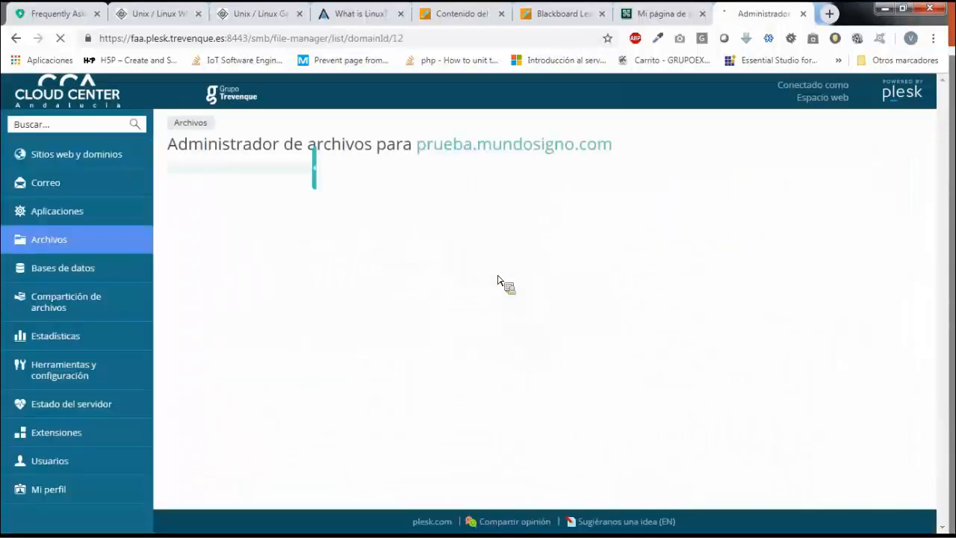
pyautogui.click(15, 41)
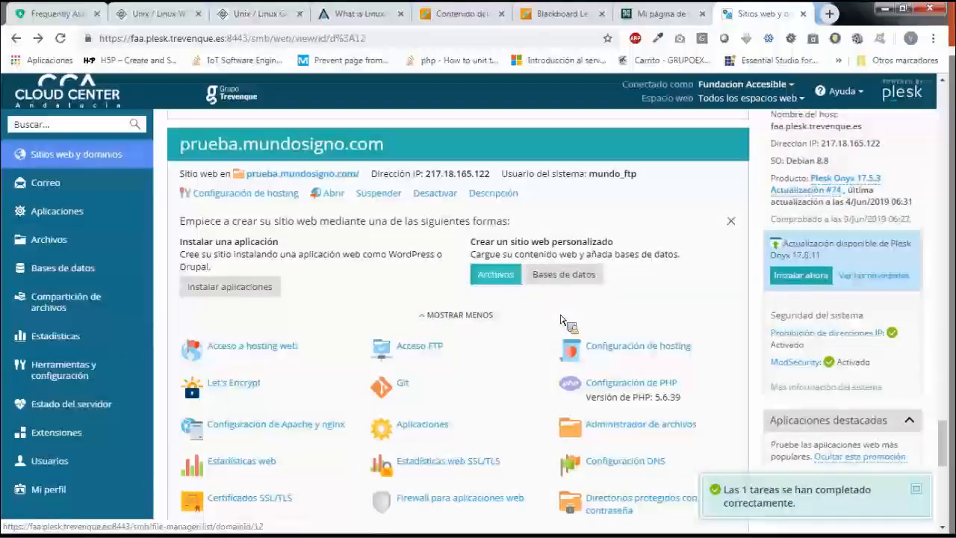
# Review the mundosigno.com databases and the management options offered for each, and return to the domain list.
pyautogui.click(572, 275)
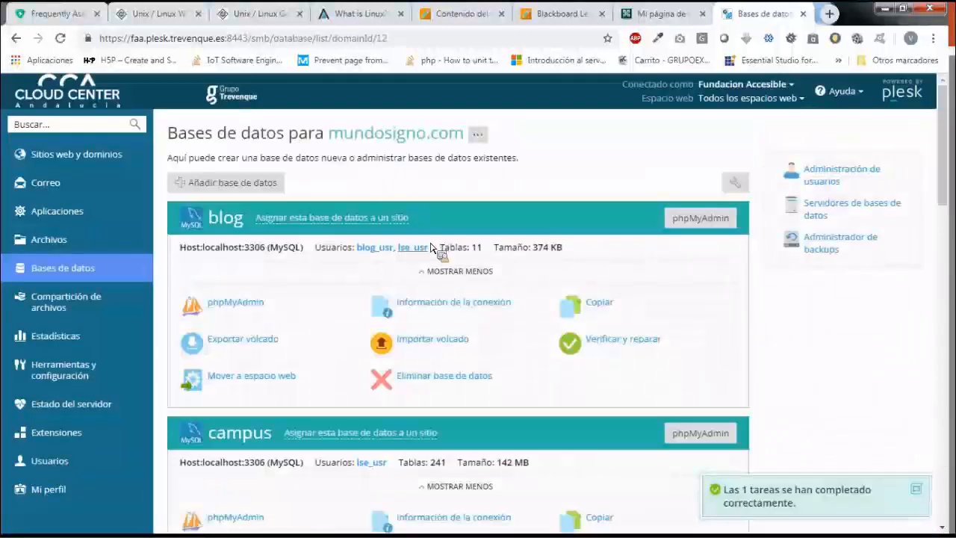
pyautogui.scroll(-10, 433, 246)
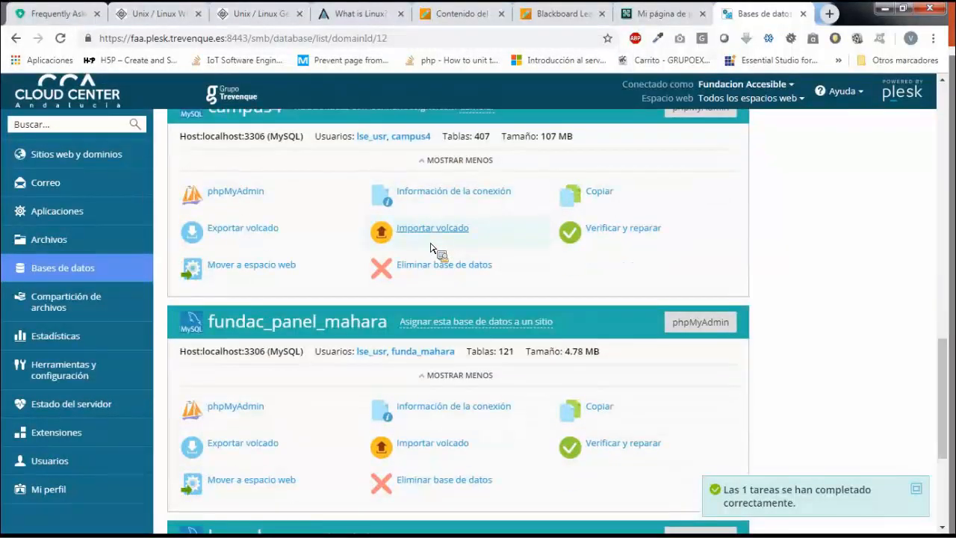
pyautogui.scroll(-3, 431, 248)
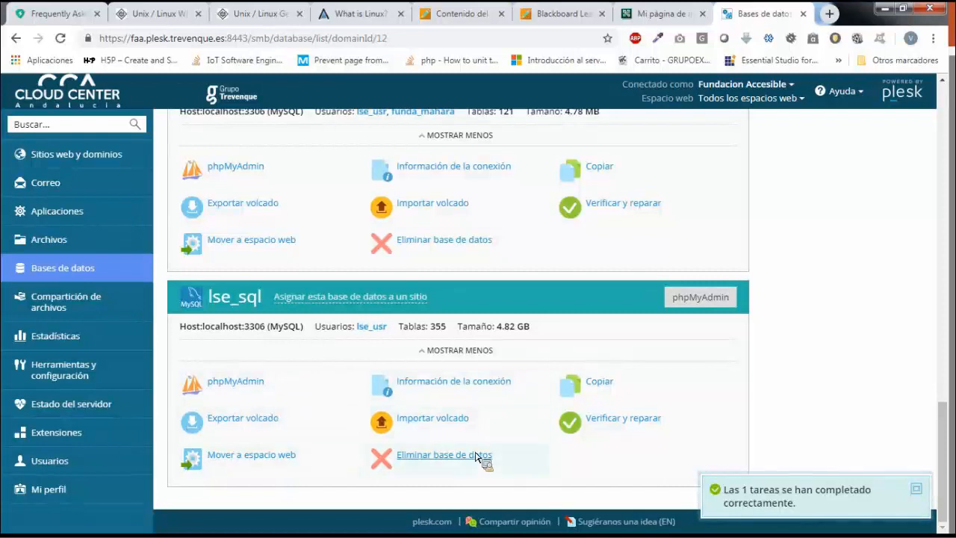
pyautogui.scroll(12, 549, 453)
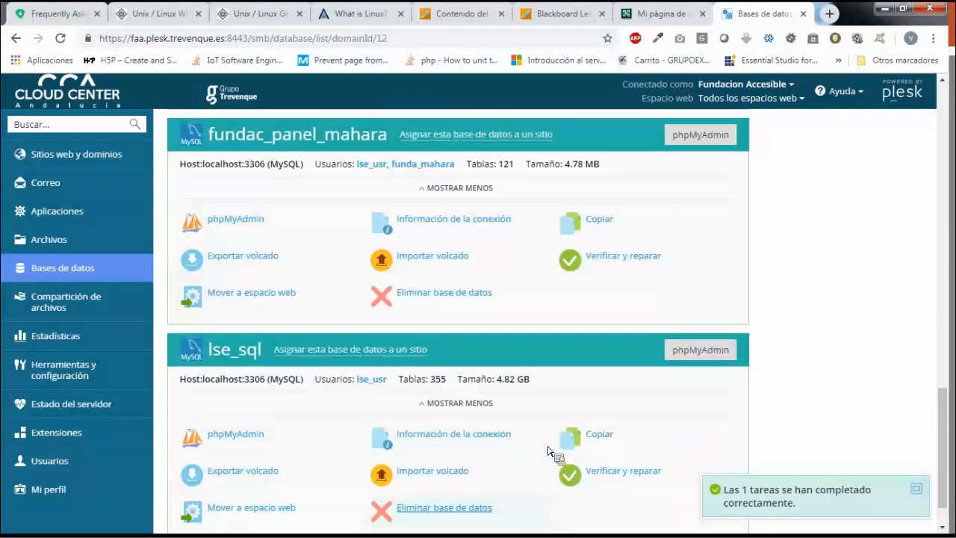
pyautogui.click(15, 38)
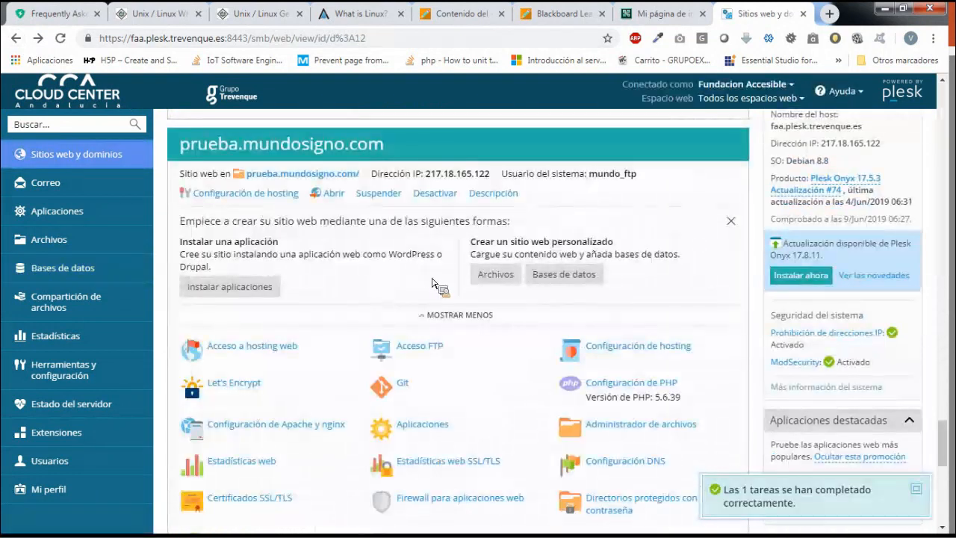
# View the name servers in the DNS settings of prueba.mundosigno.com and return to the subdomain's options.
pyautogui.scroll(-1, 491, 305)
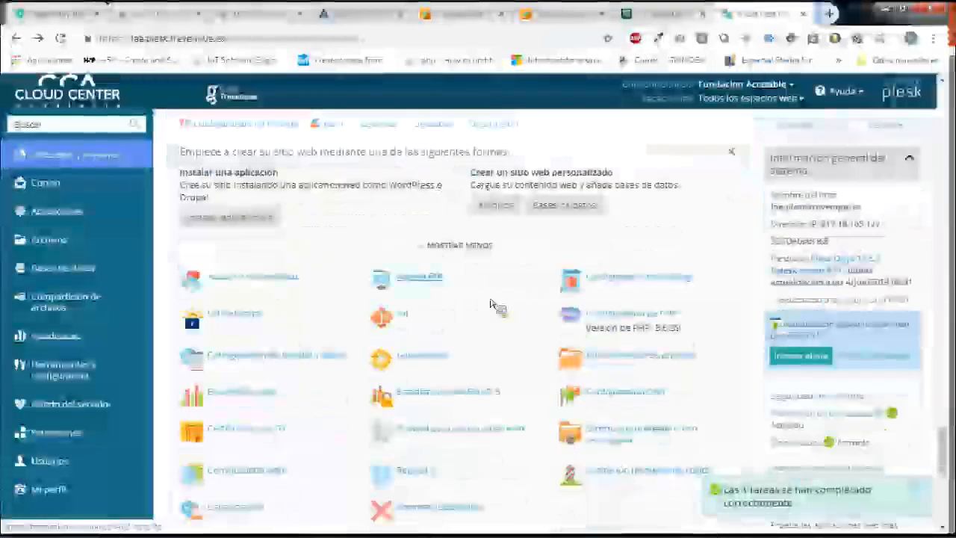
pyautogui.scroll(-1, 490, 305)
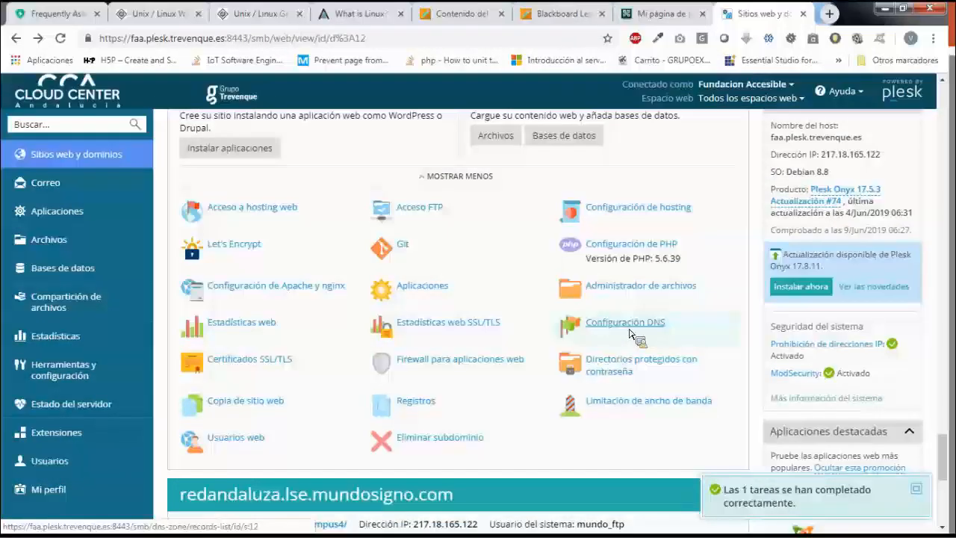
pyautogui.click(628, 329)
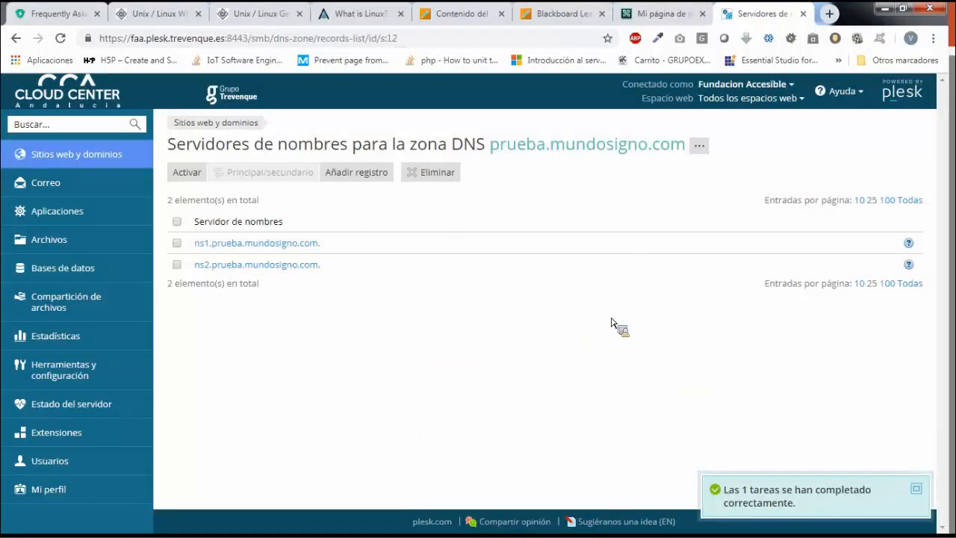
pyautogui.click(16, 38)
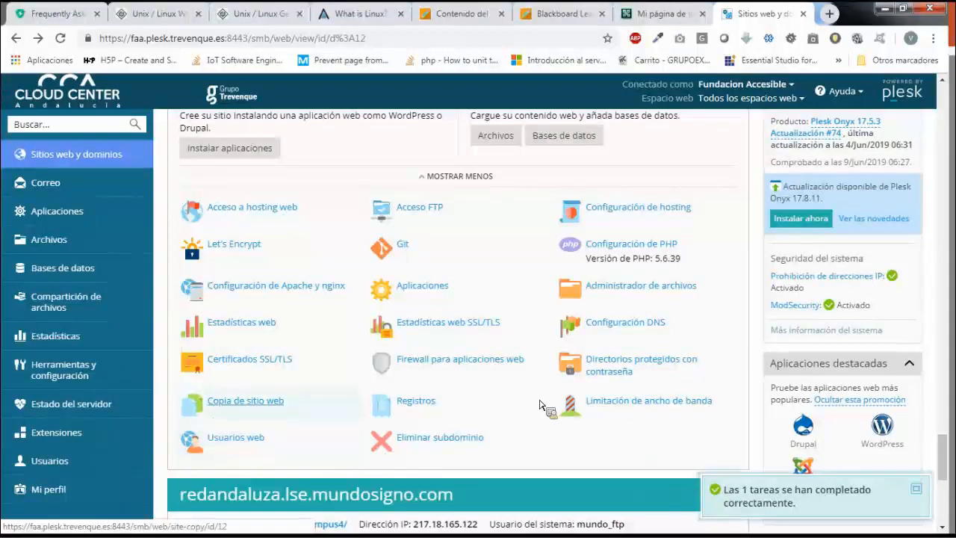
pyautogui.scroll(2, 687, 363)
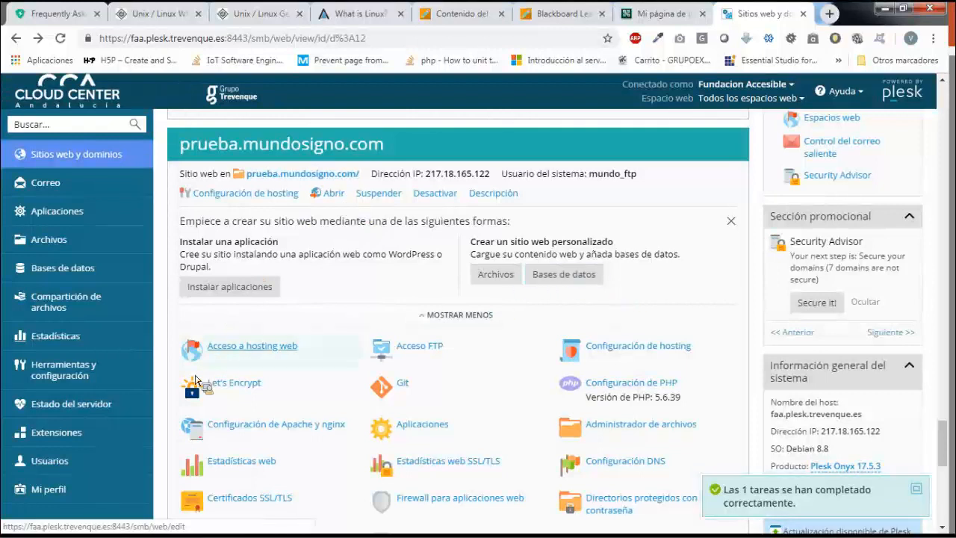
# View the form for creating a user account, including its role and subscription access choices, and return to the user list.
pyautogui.click(58, 469)
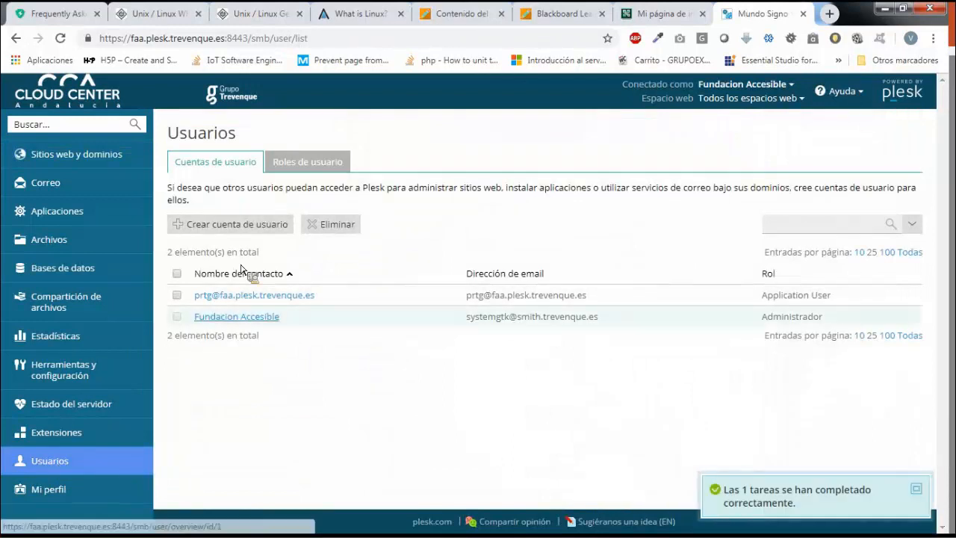
pyautogui.click(231, 232)
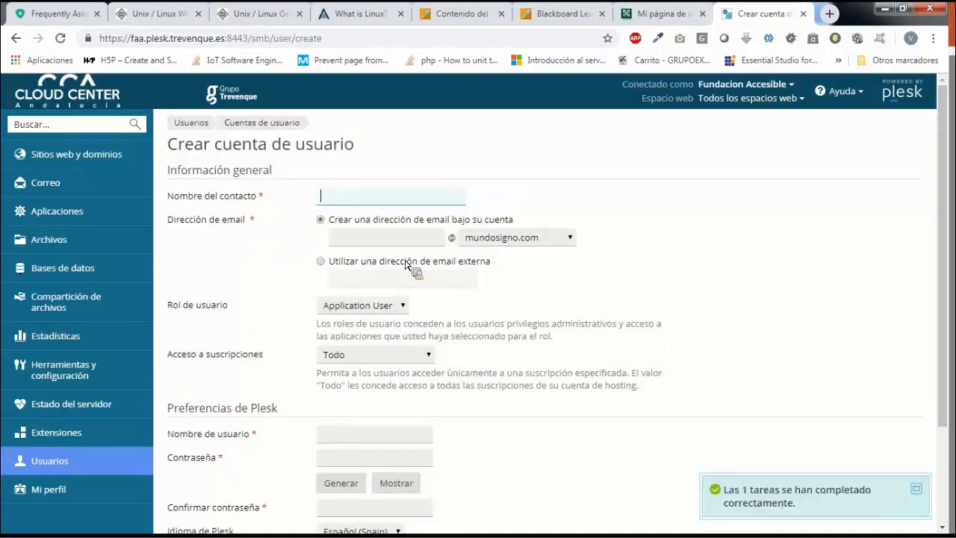
pyautogui.click(406, 307)
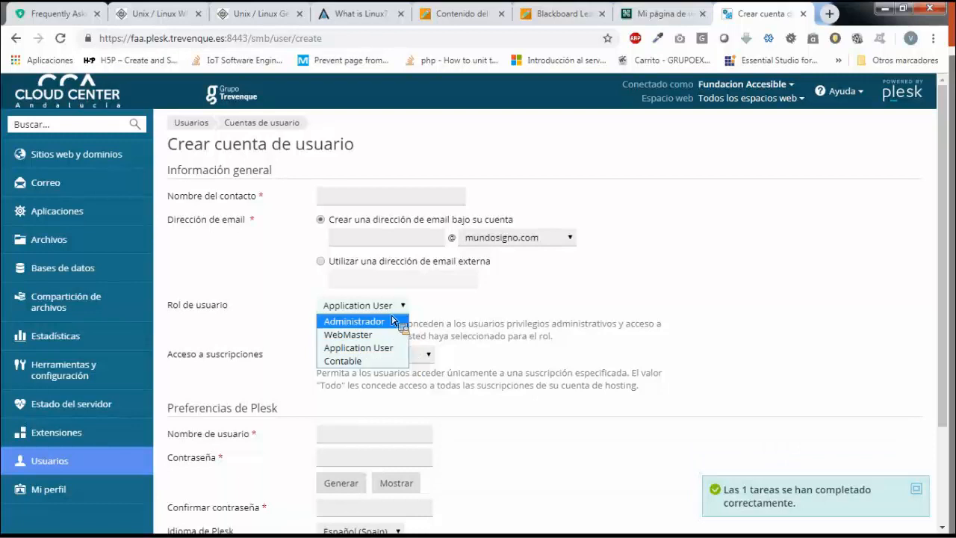
pyautogui.click(557, 306)
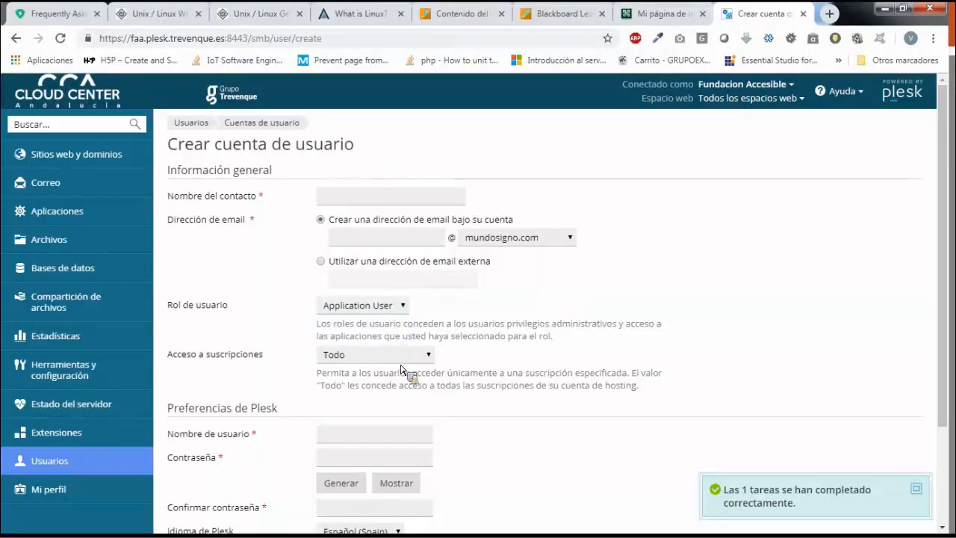
pyautogui.click(433, 359)
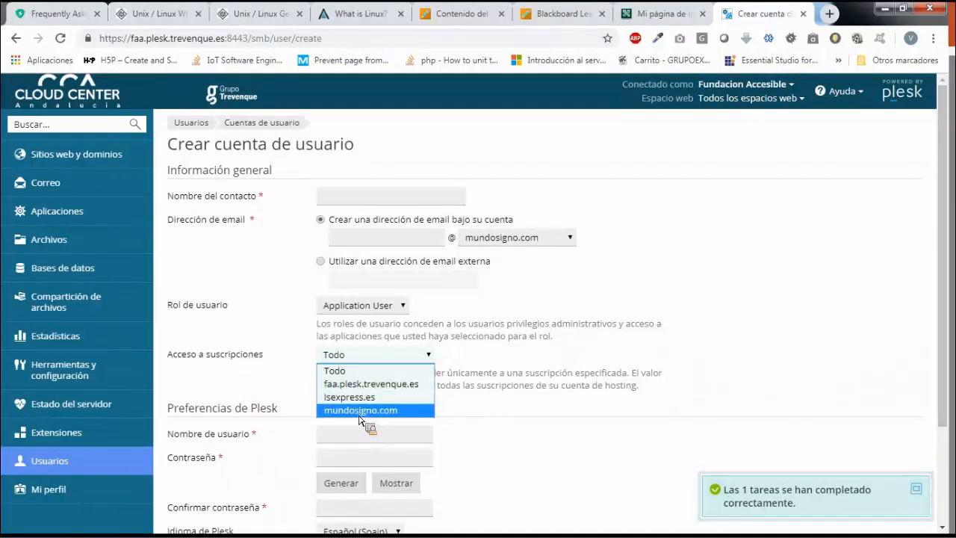
pyautogui.click(16, 38)
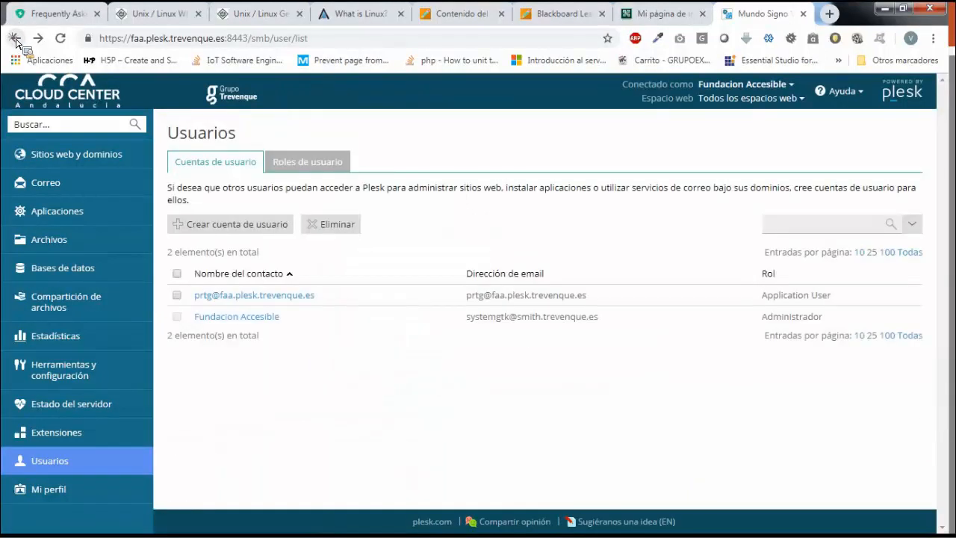
# Go back to the websites and domains page and look through the domains listed there.
pyautogui.click(16, 38)
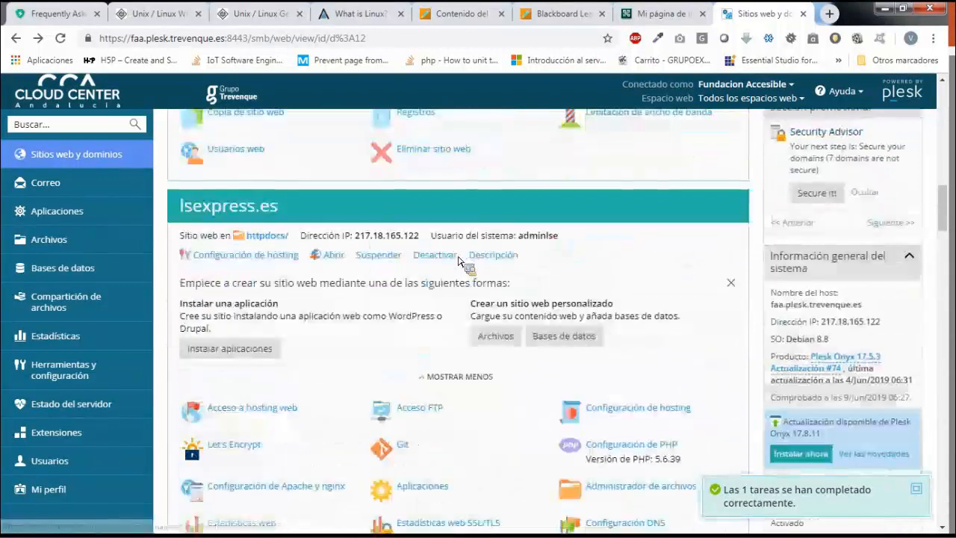
pyautogui.scroll(-7, 448, 350)
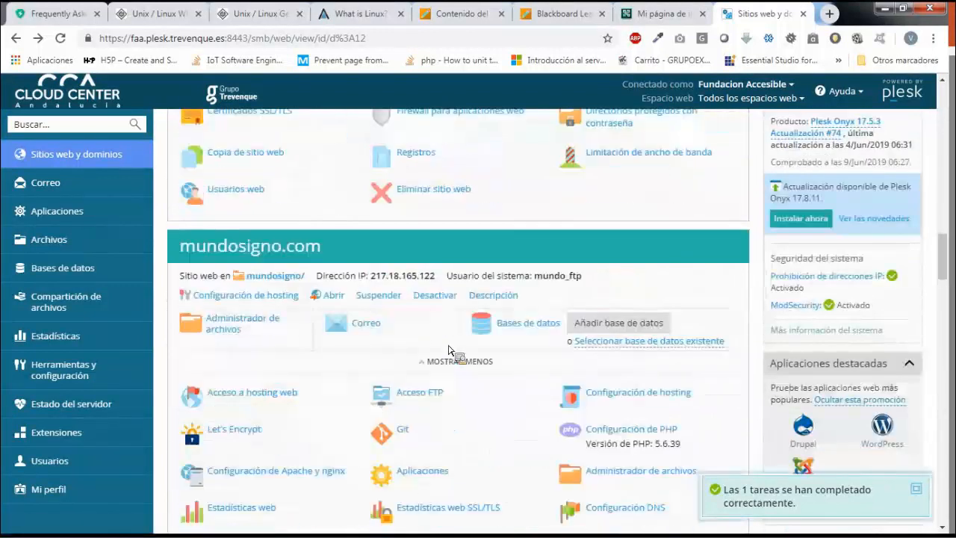
pyautogui.scroll(-5, 448, 350)
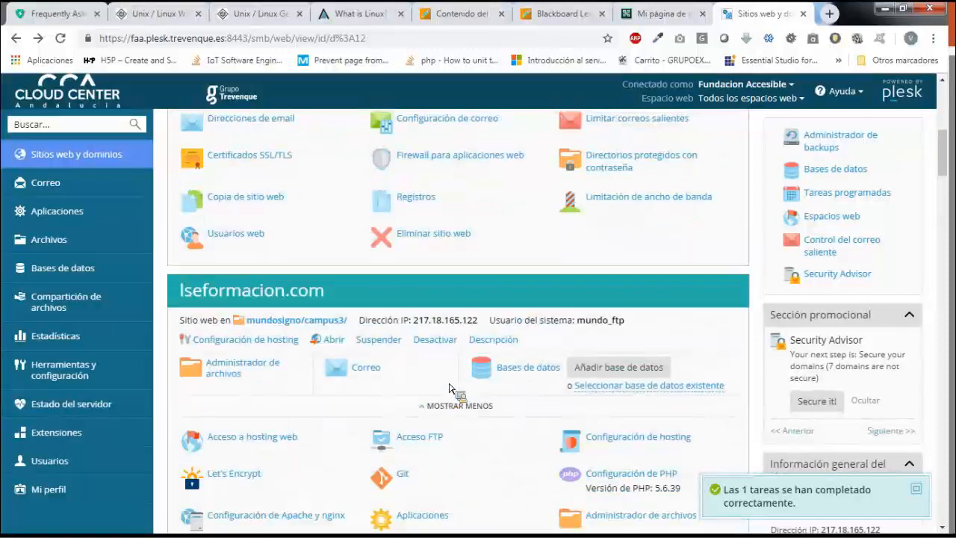
pyautogui.scroll(2, 449, 388)
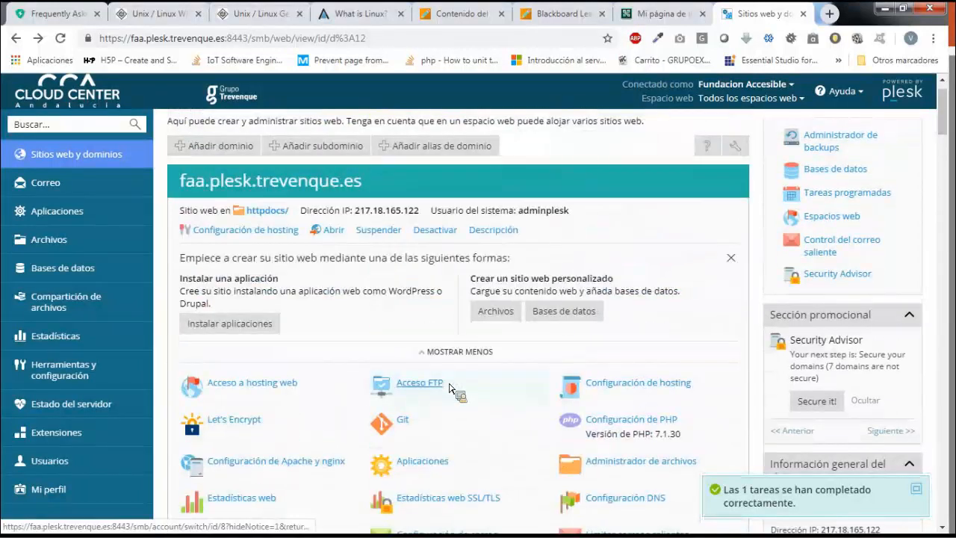
pyautogui.scroll(1, 448, 387)
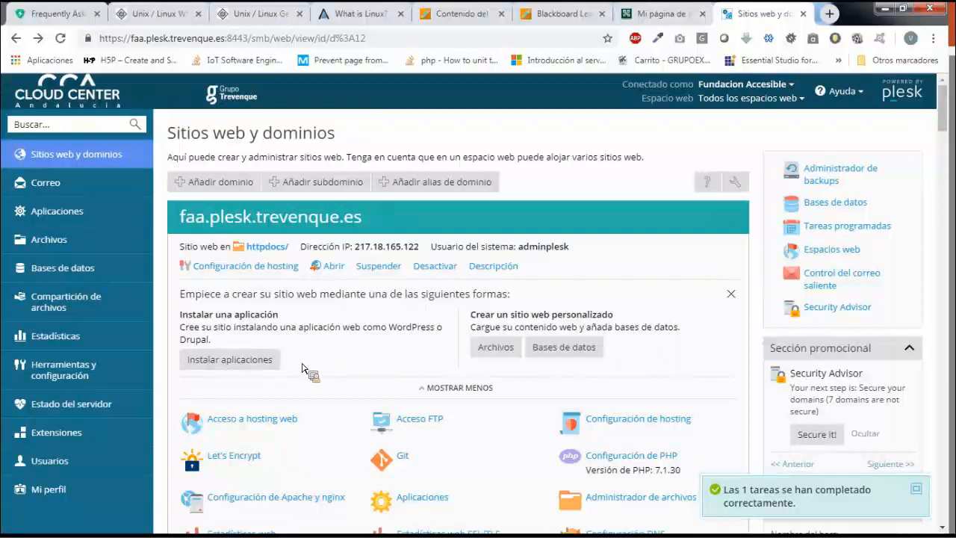
# Browse the categories of the Plesk extensions catalogue.
pyautogui.click(62, 441)
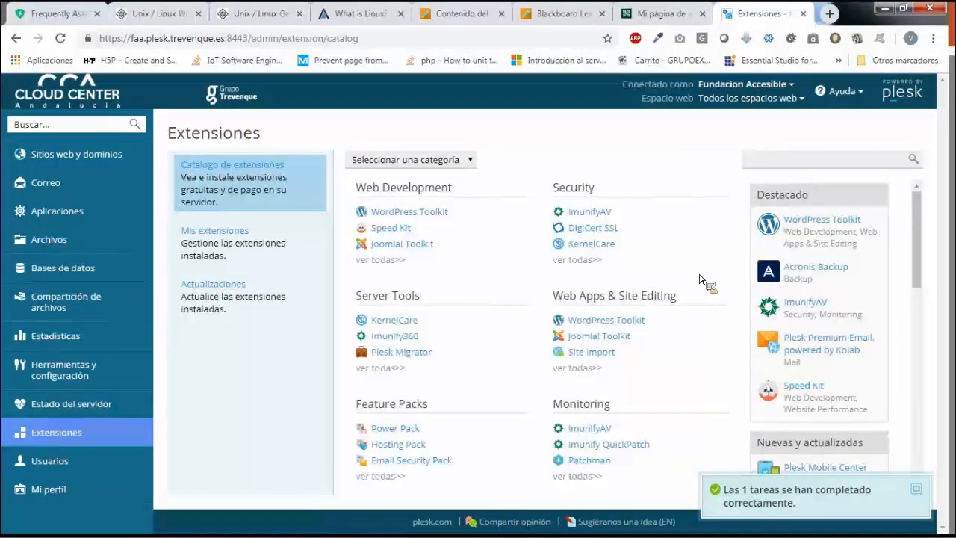
pyautogui.scroll(-3, 700, 275)
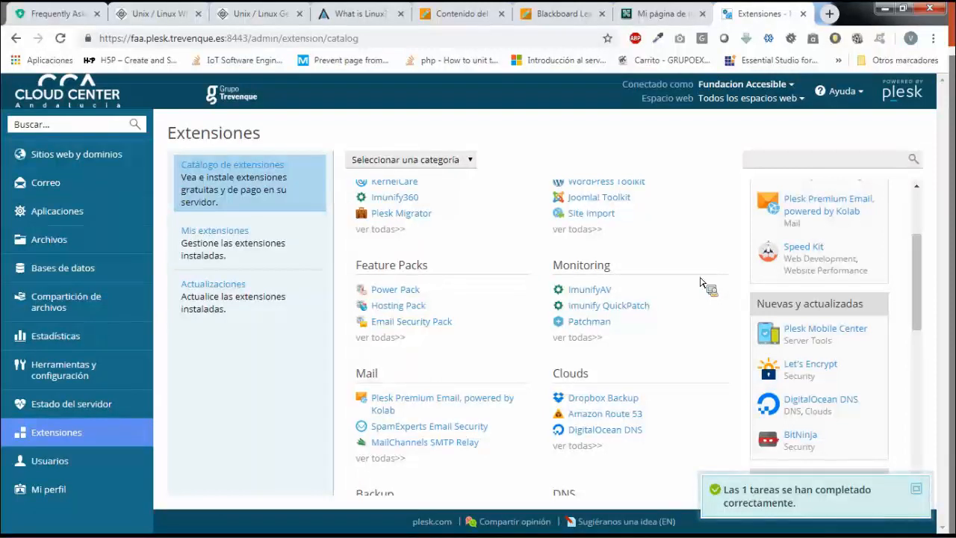
pyautogui.scroll(-1, 701, 282)
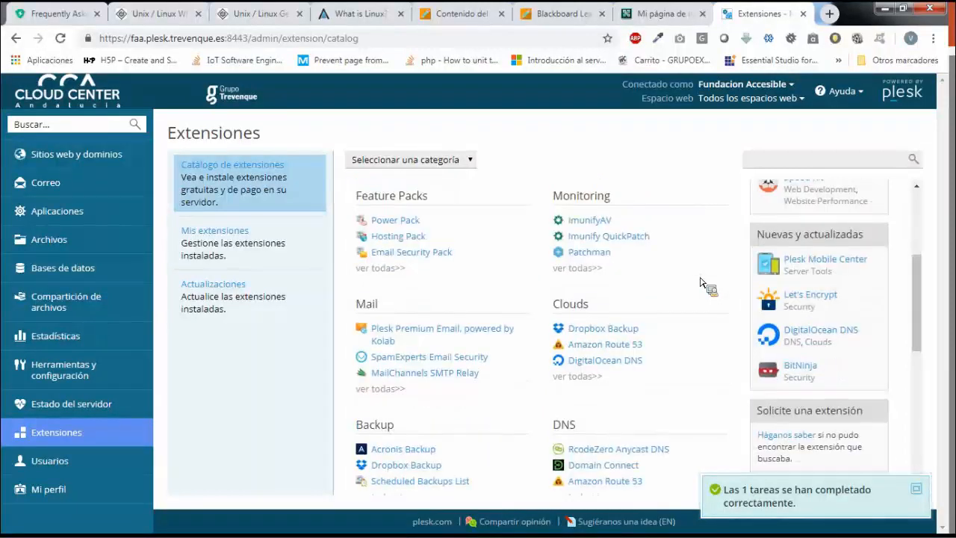
pyautogui.scroll(-1, 701, 282)
pyautogui.scroll(3, 700, 281)
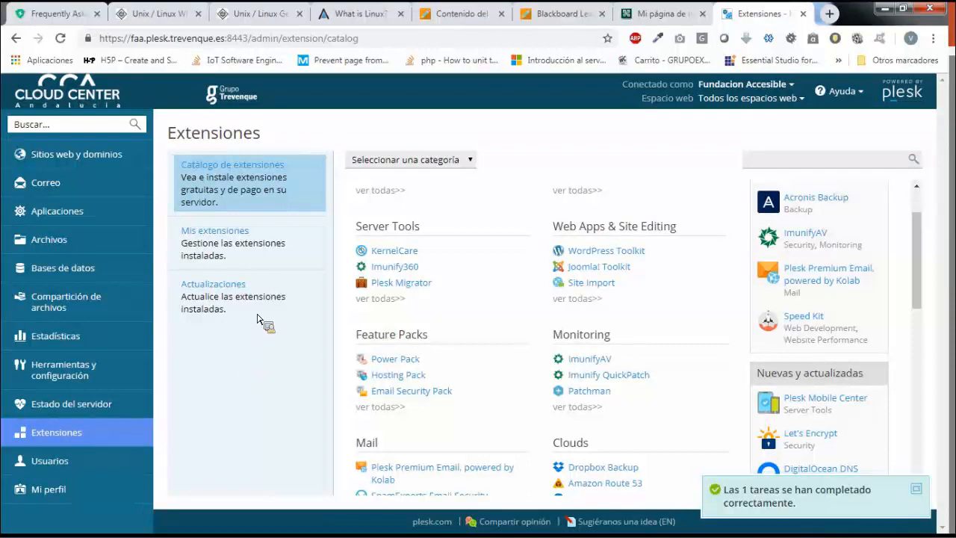
# View the email address management page and the applications available for installation.
pyautogui.click(50, 186)
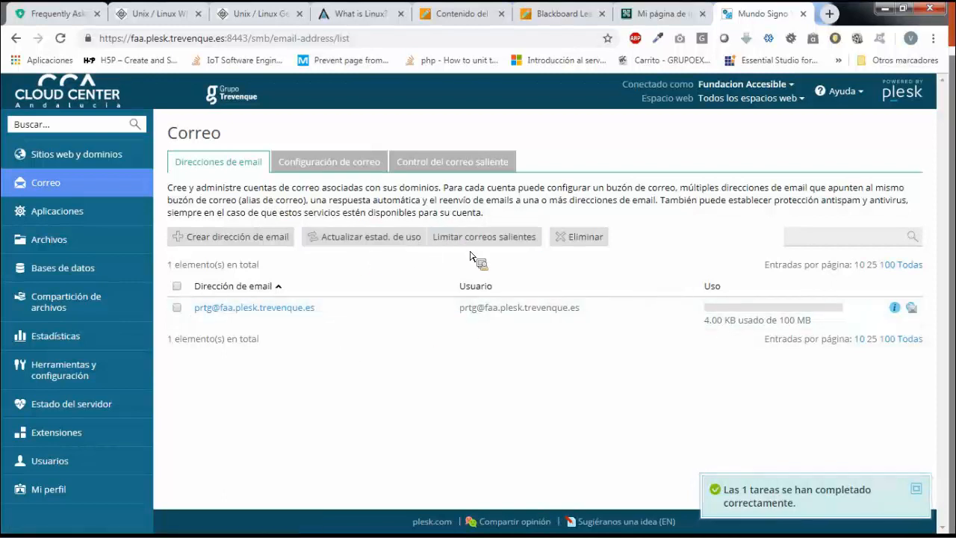
pyautogui.click(63, 216)
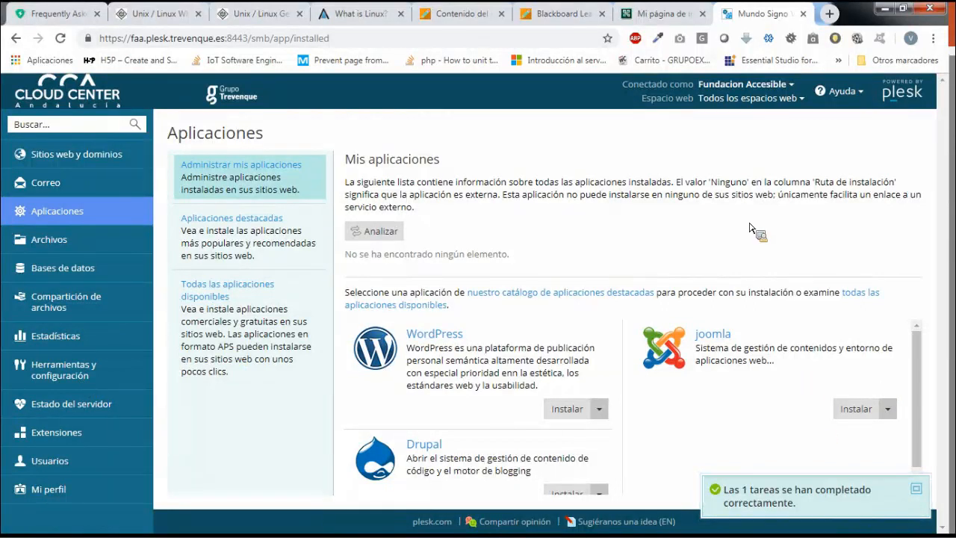
pyautogui.scroll(-1, 800, 410)
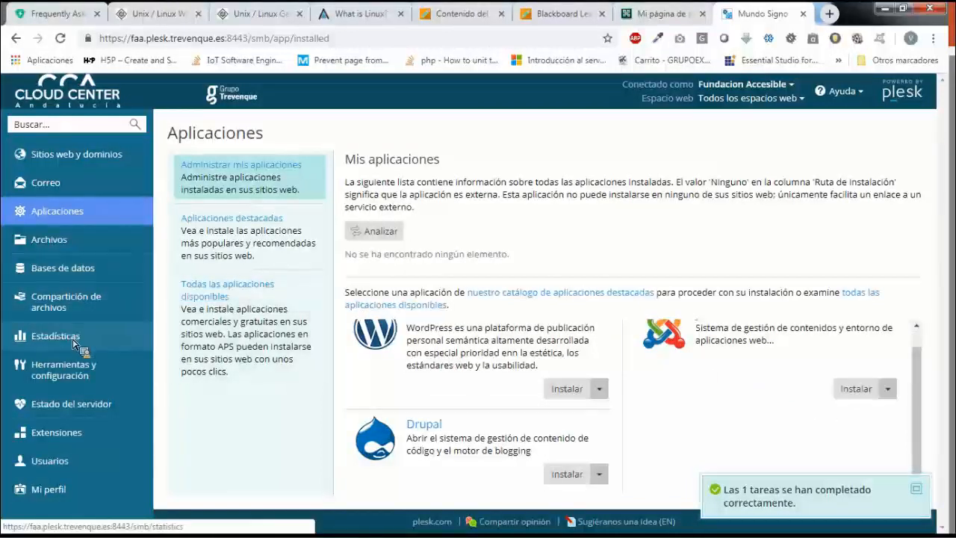
# Review the server's tools and settings, and return to the websites and domains overview.
pyautogui.click(80, 369)
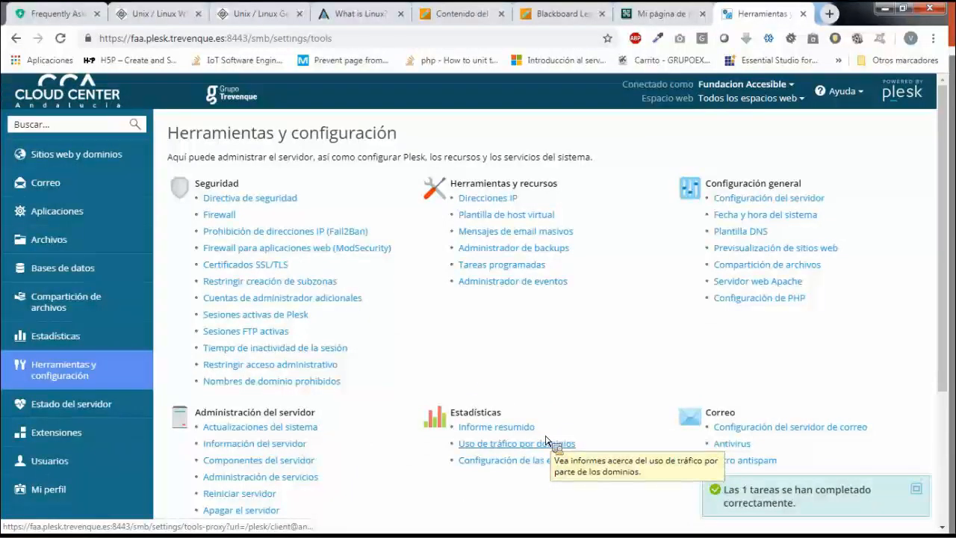
pyautogui.scroll(-2, 537, 383)
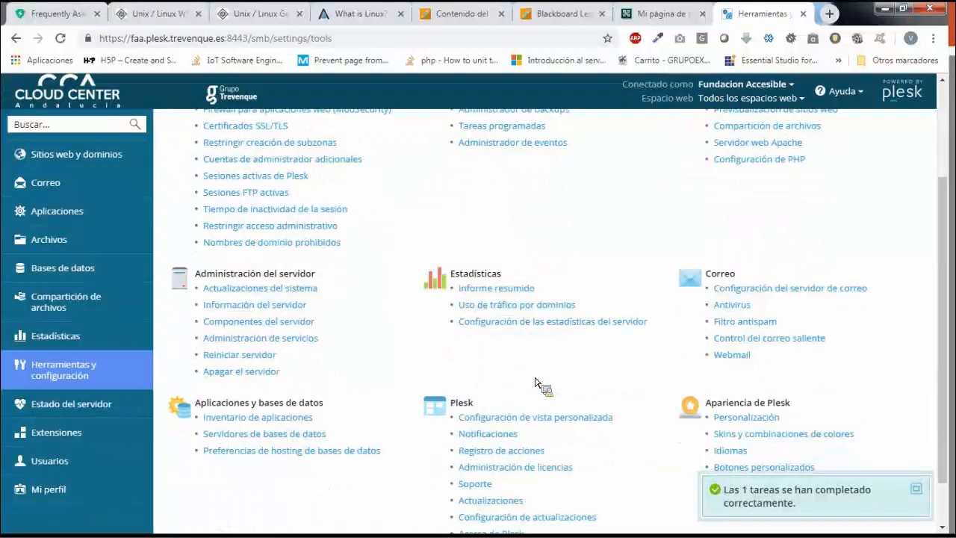
pyautogui.click(98, 159)
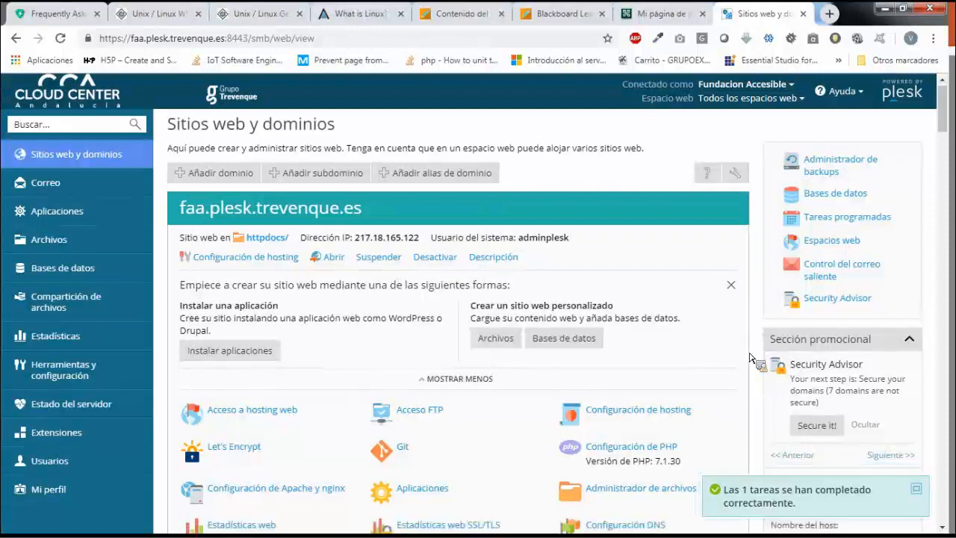
pyautogui.scroll(-3, 751, 358)
pyautogui.scroll(3, 740, 129)
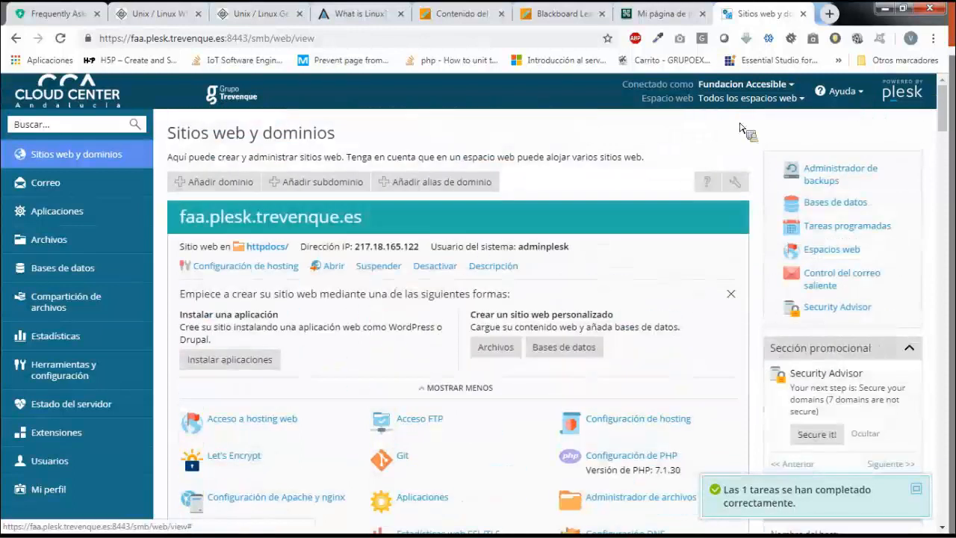
# Switch to the mundosigno.com webspace and look through its domains and subdomains.
pyautogui.click(804, 100)
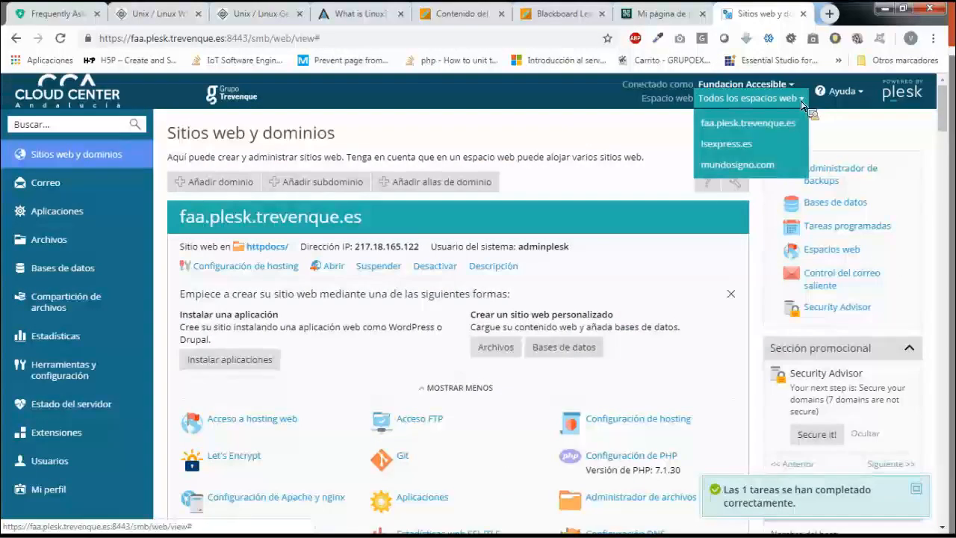
pyautogui.click(770, 171)
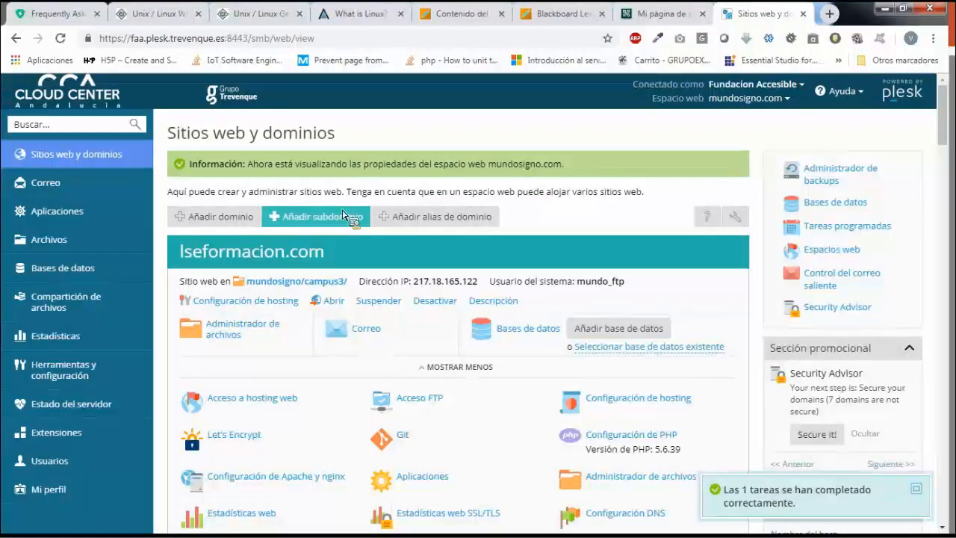
pyautogui.scroll(-5, 268, 261)
pyautogui.scroll(-15, 268, 261)
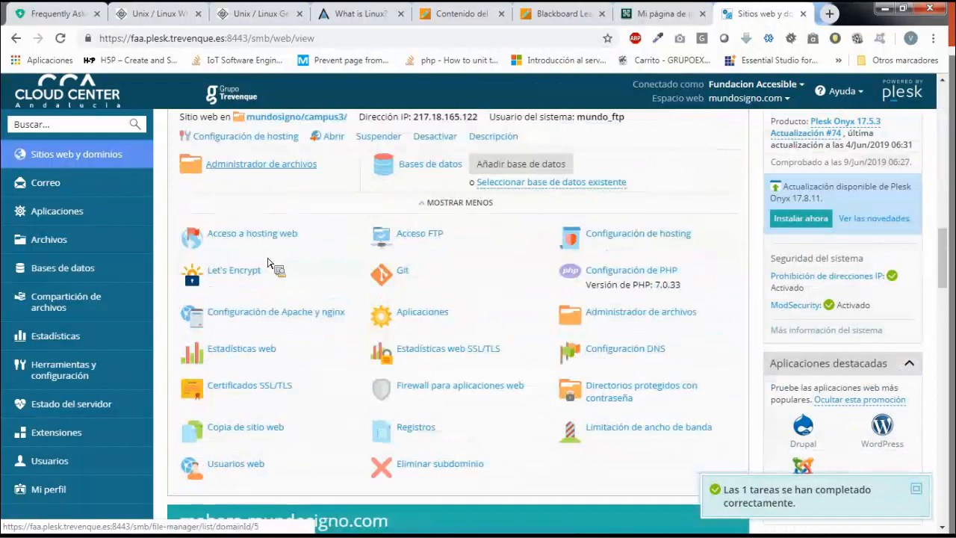
pyautogui.scroll(-10, 268, 261)
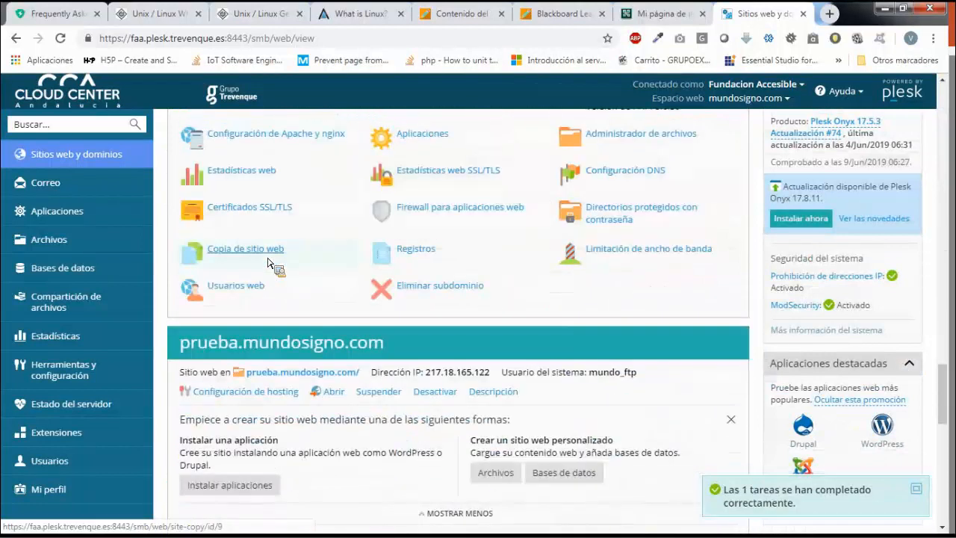
pyautogui.scroll(-10, 268, 262)
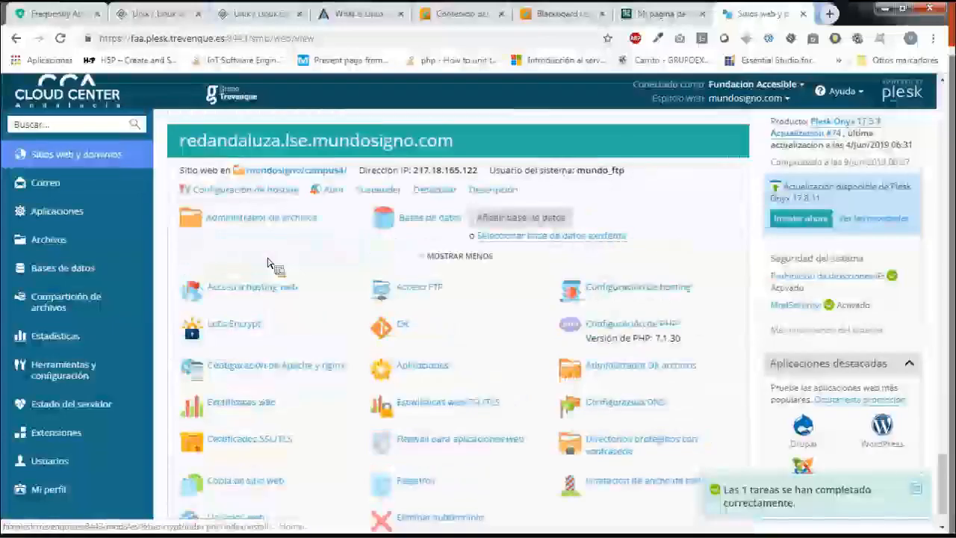
pyautogui.scroll(-10, 268, 262)
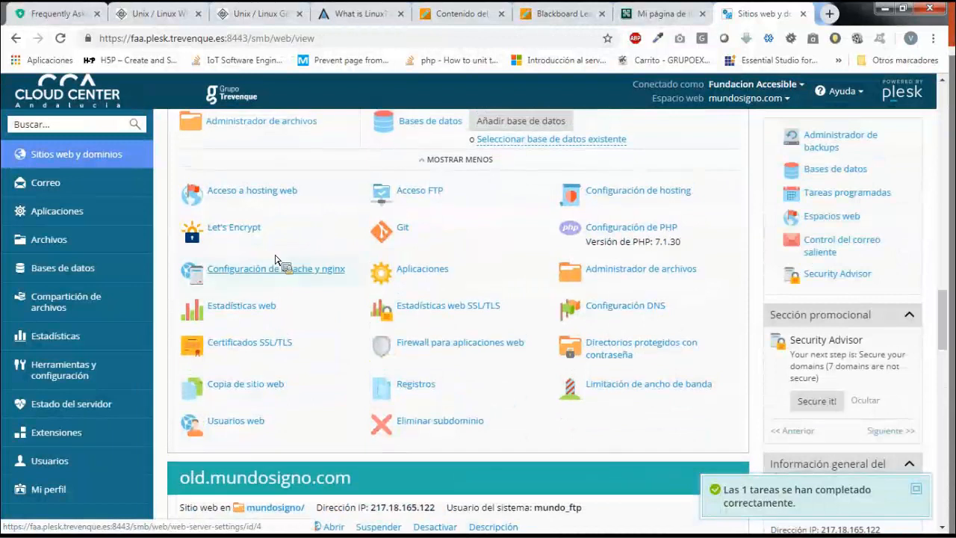
# Switch to the faa.plesk.trevenque.es webspace and look through its management options.
pyautogui.click(784, 99)
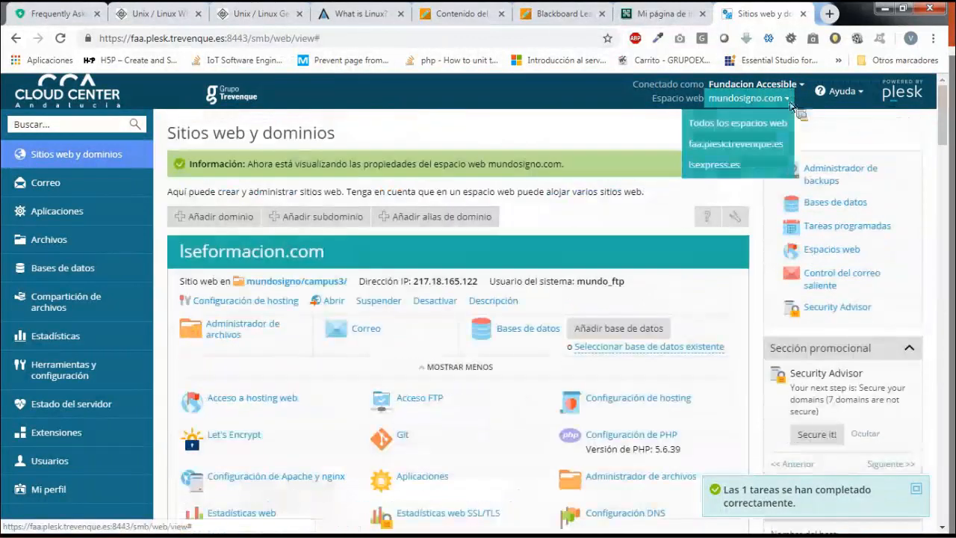
pyautogui.click(735, 146)
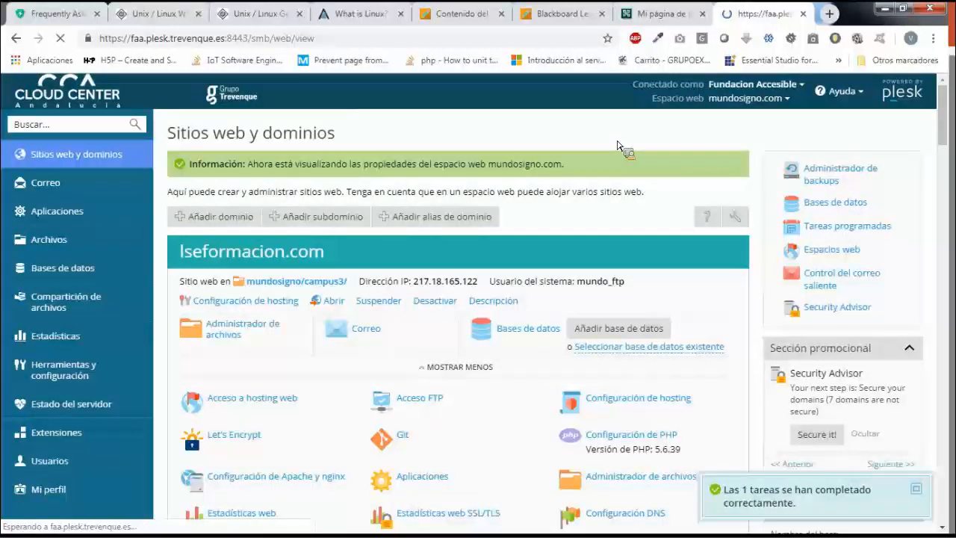
pyautogui.scroll(-4, 386, 211)
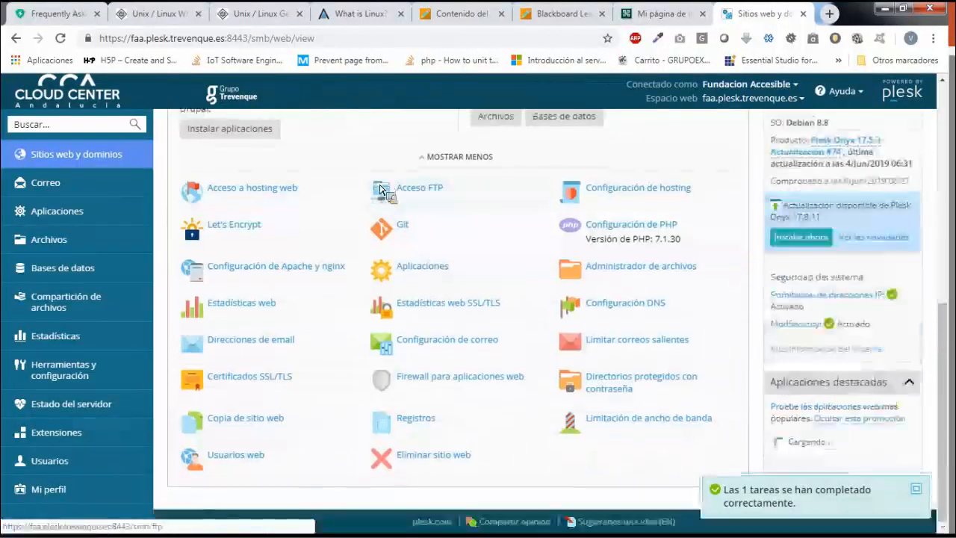
pyautogui.scroll(4, 381, 189)
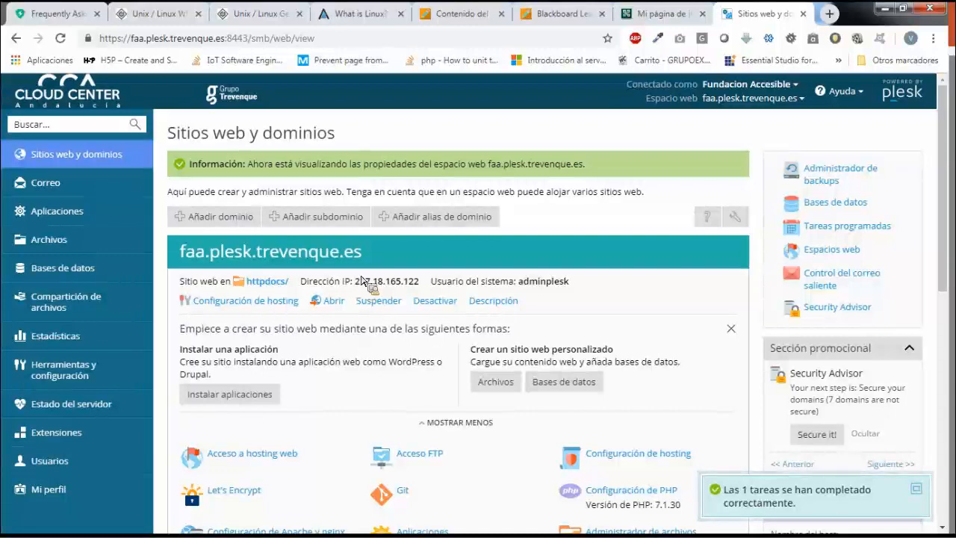
# View the lsexpress.es webspace, and return to the view of all webspaces.
pyautogui.click(798, 97)
pyautogui.click(738, 151)
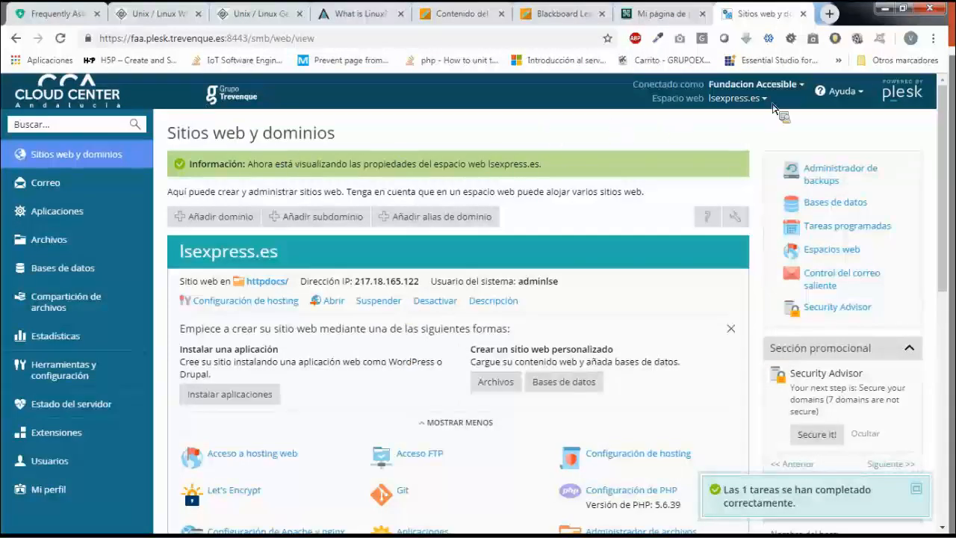
pyautogui.click(738, 99)
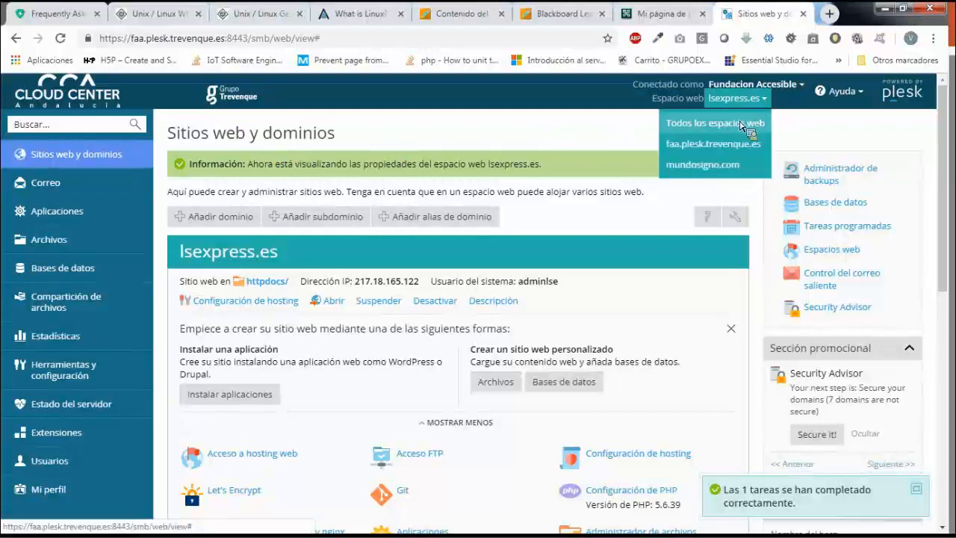
pyautogui.click(741, 123)
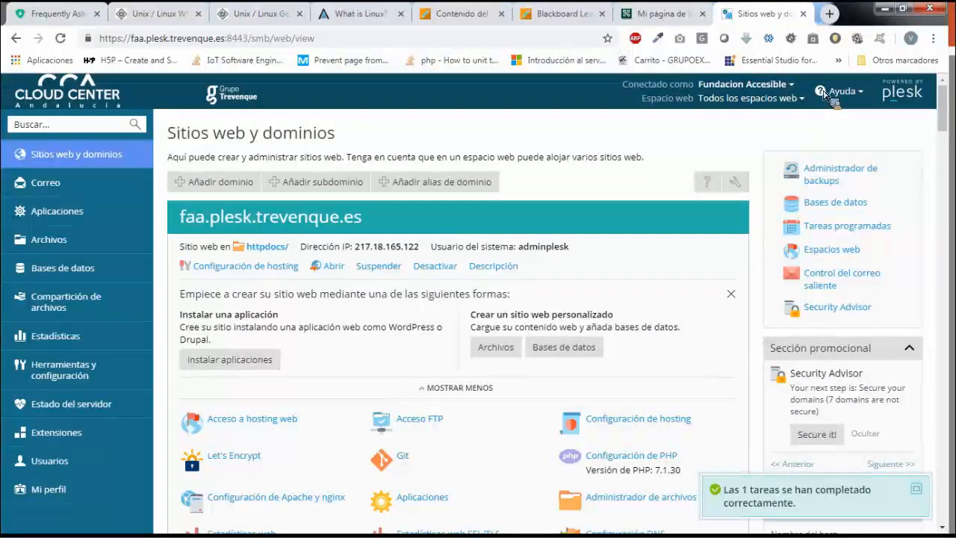
# Switch to the slide presentation on hosting control panels.
pyautogui.hotkey('alt', 'Tab')
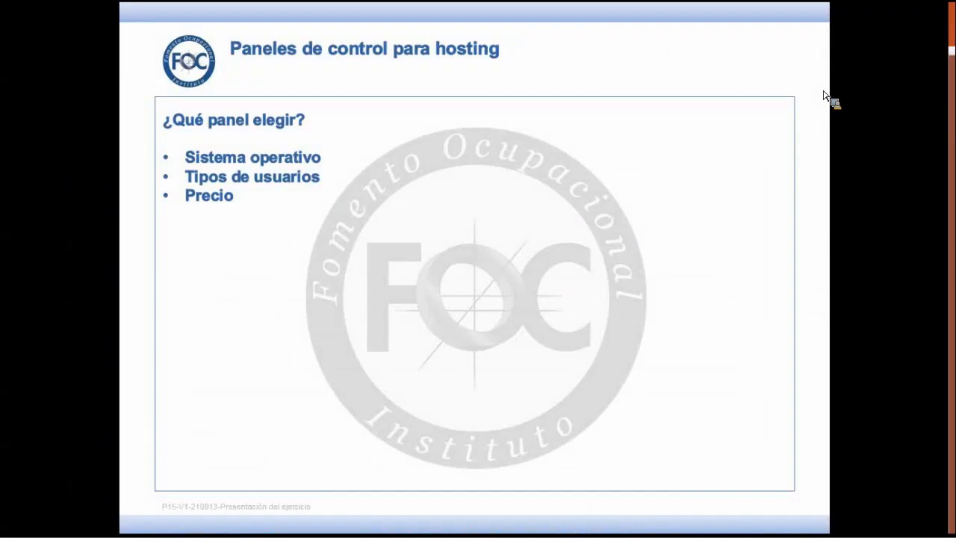